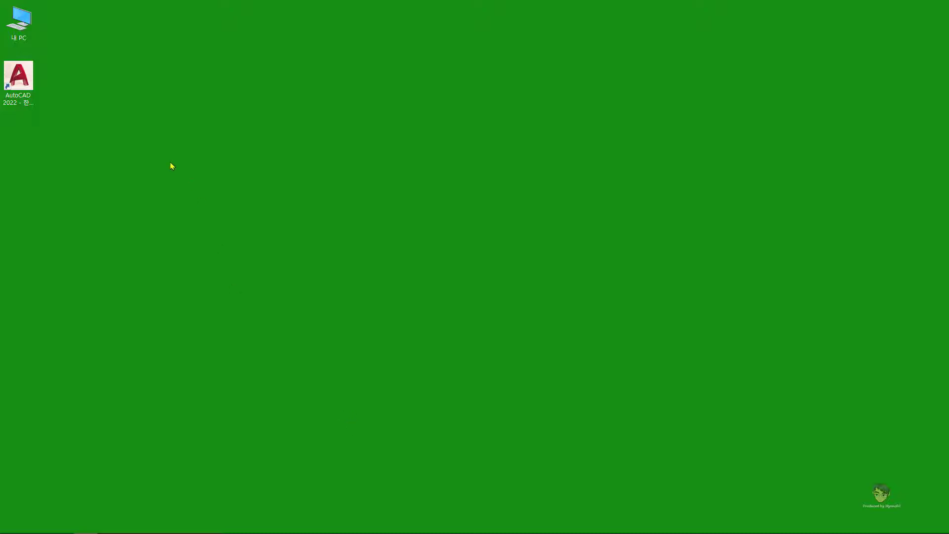
# - Select the AutoCAD 2022 desktop shortcut to view its properties
pyautogui.click(33, 85)
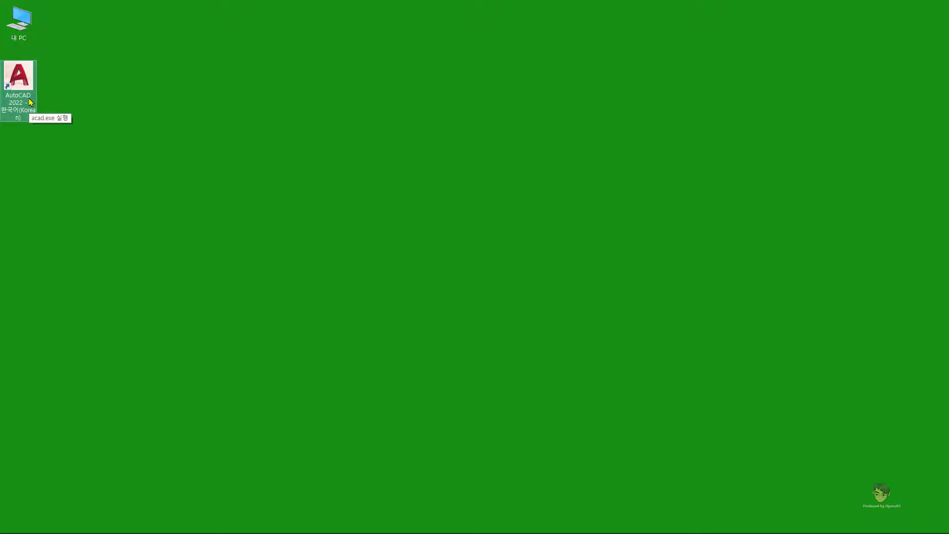
pyautogui.hotkey('alt', 'Return')
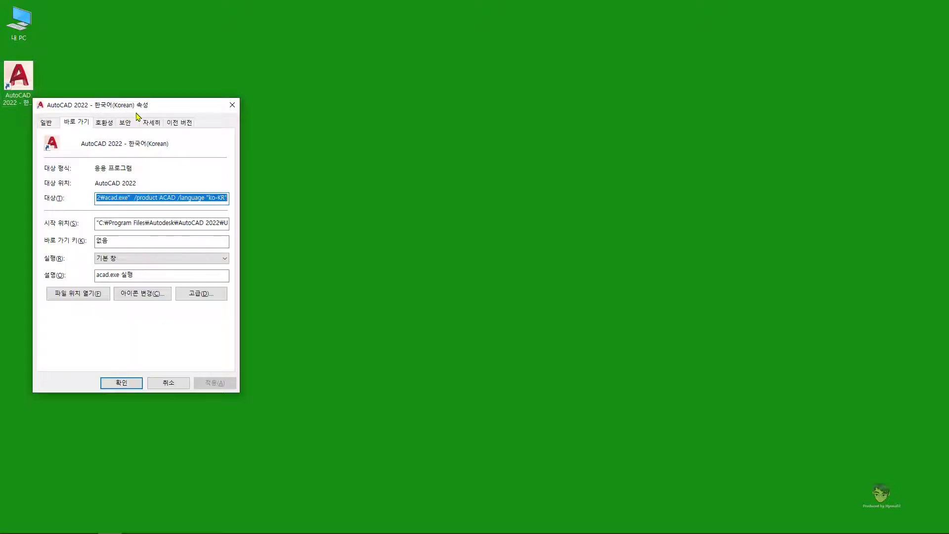
pyautogui.moveTo(165, 106); pyautogui.dragTo(205, 107)
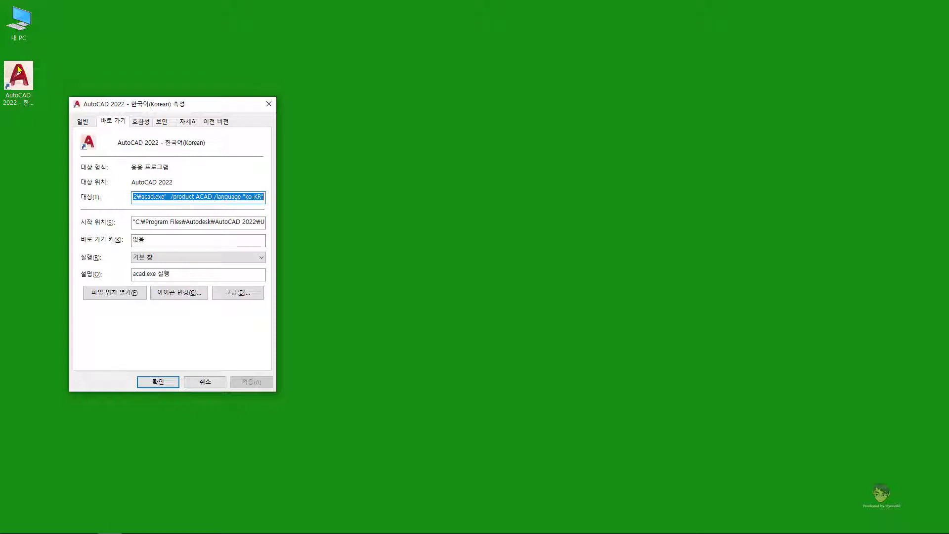
# - Open the 내 PC window, nudge it slightly left, then close it
pyautogui.doubleClick(18, 22)
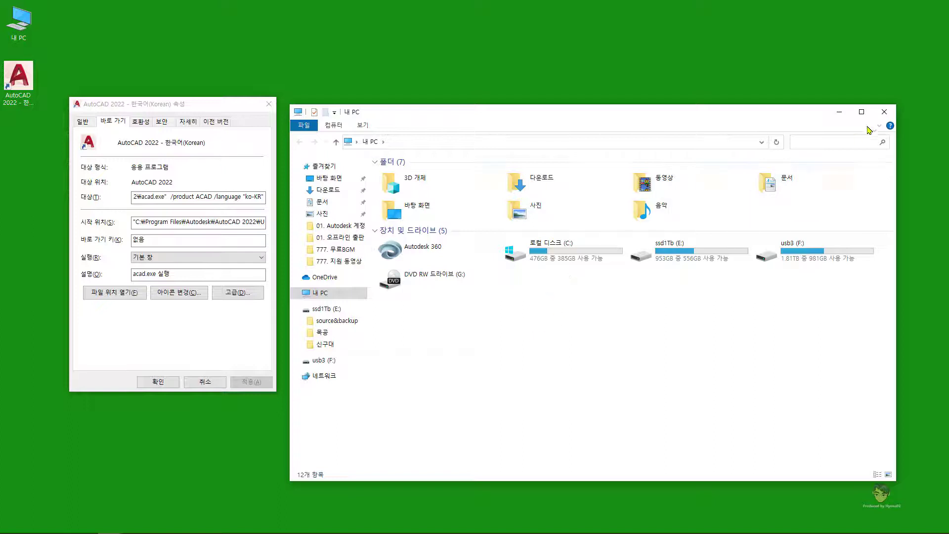
pyautogui.click(884, 112)
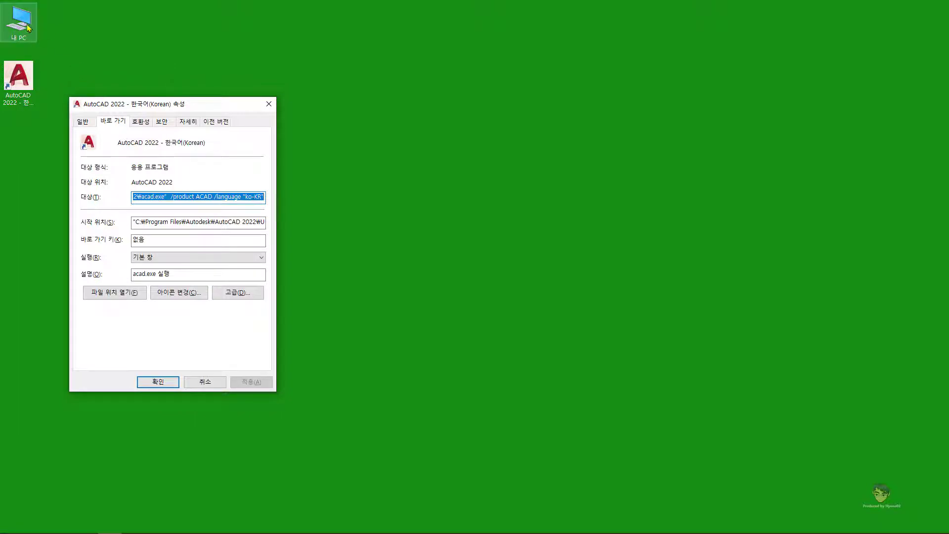
pyautogui.click(29, 29)
pyautogui.doubleClick(29, 28)
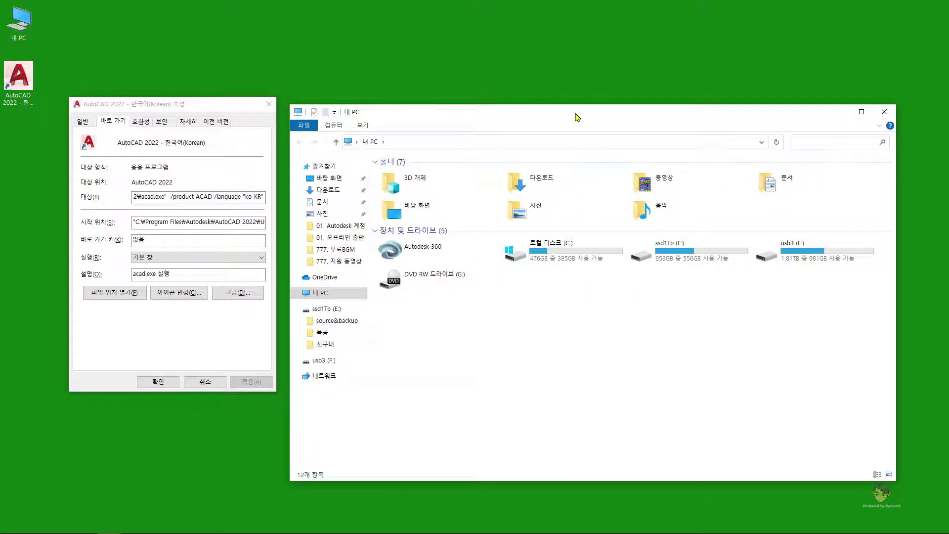
pyautogui.moveTo(599, 120); pyautogui.dragTo(569, 120)
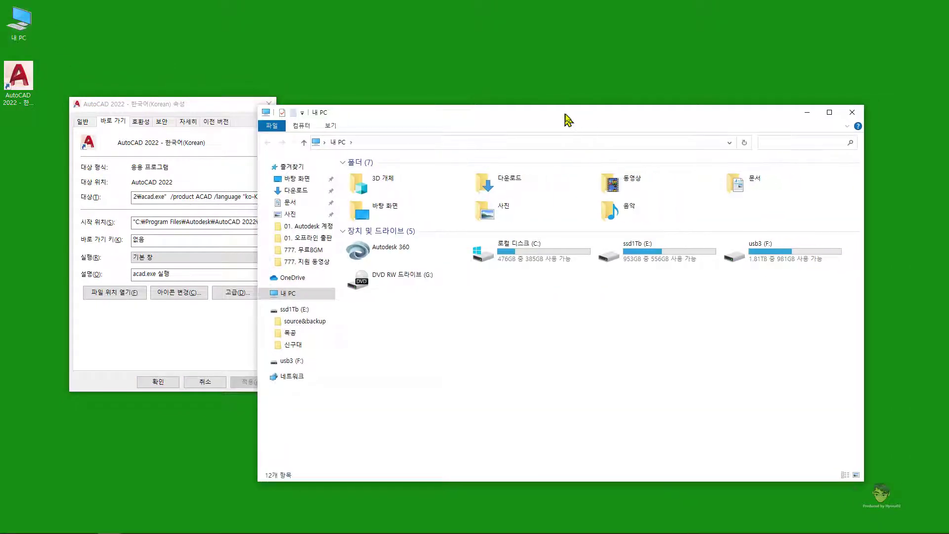
pyautogui.click(855, 117)
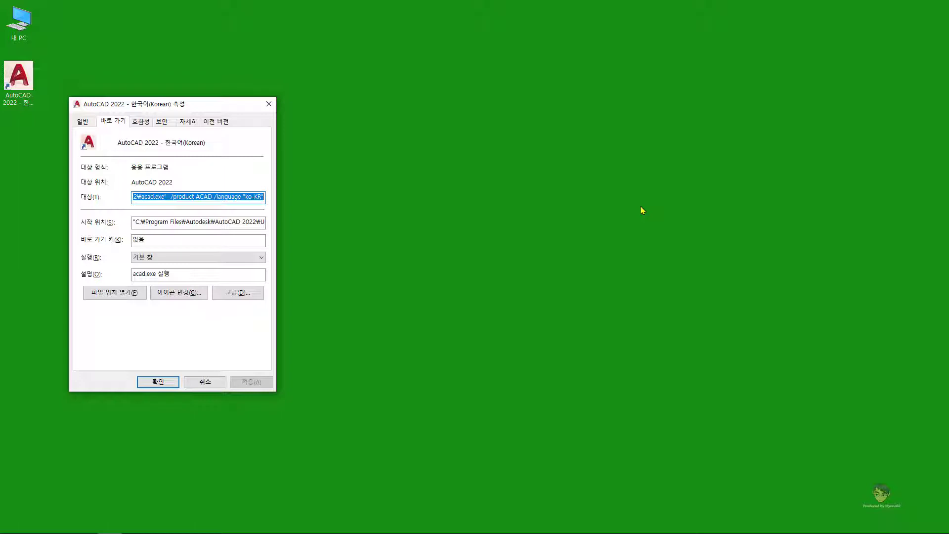
# - Open File Explorer on 내 PC with Win+E
pyautogui.press('super')
pyautogui.press('super')
pyautogui.press('super')
pyautogui.press('super')
pyautogui.press('super')
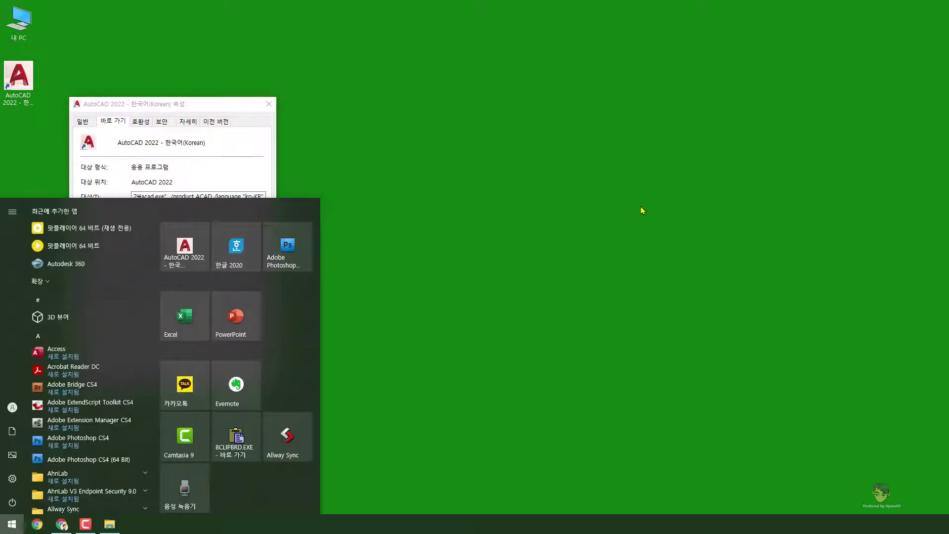
pyautogui.press('super')
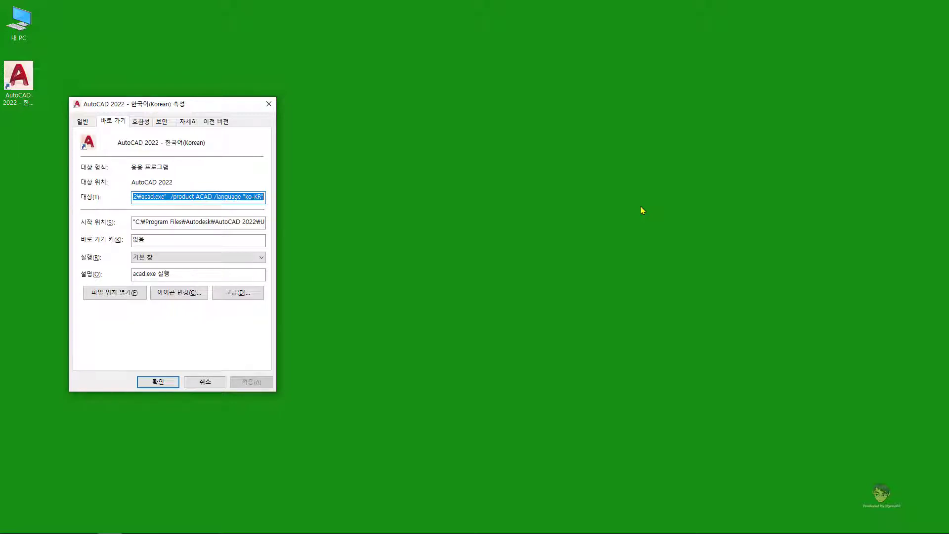
pyautogui.press('super+e')
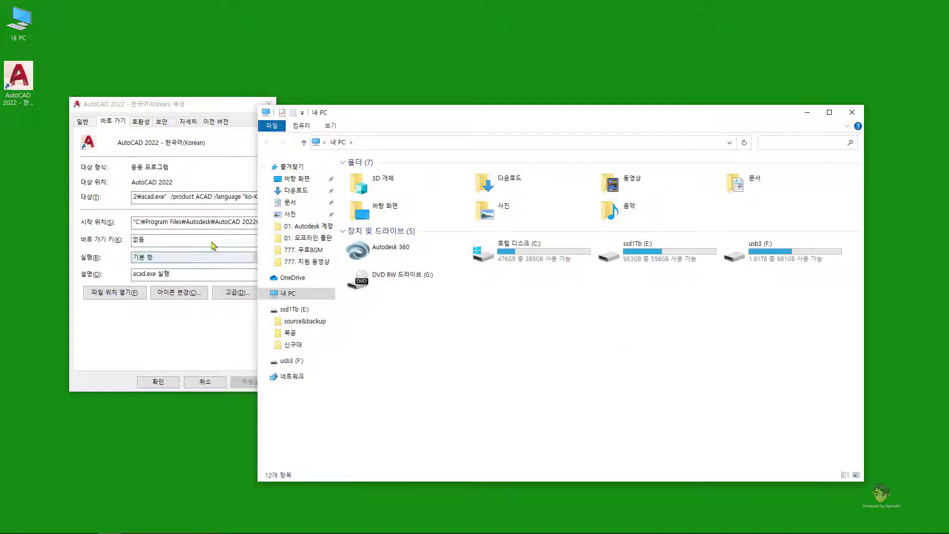
# - Browse to C:\Autodesk after first checking Program Files\Autodesk
pyautogui.doubleClick(569, 261)
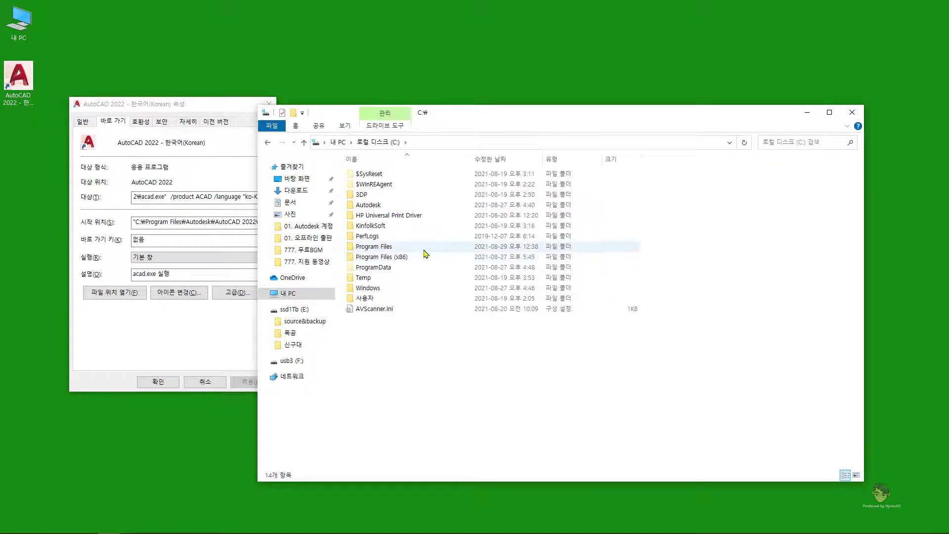
pyautogui.doubleClick(426, 250)
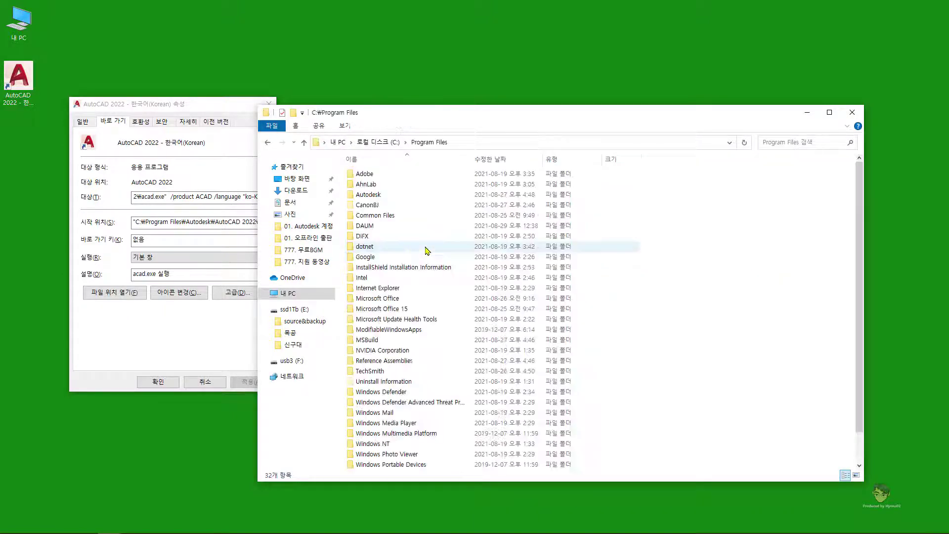
pyautogui.doubleClick(393, 196)
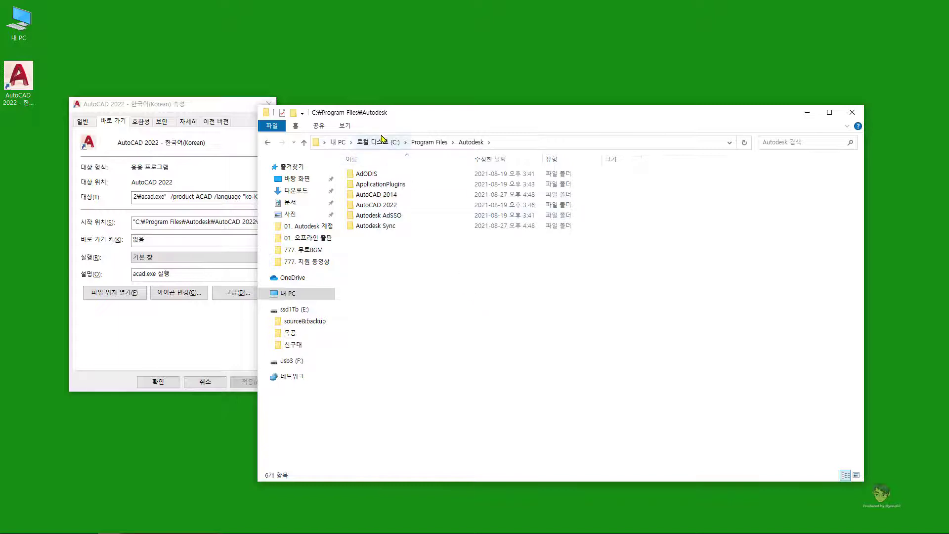
pyautogui.click(381, 143)
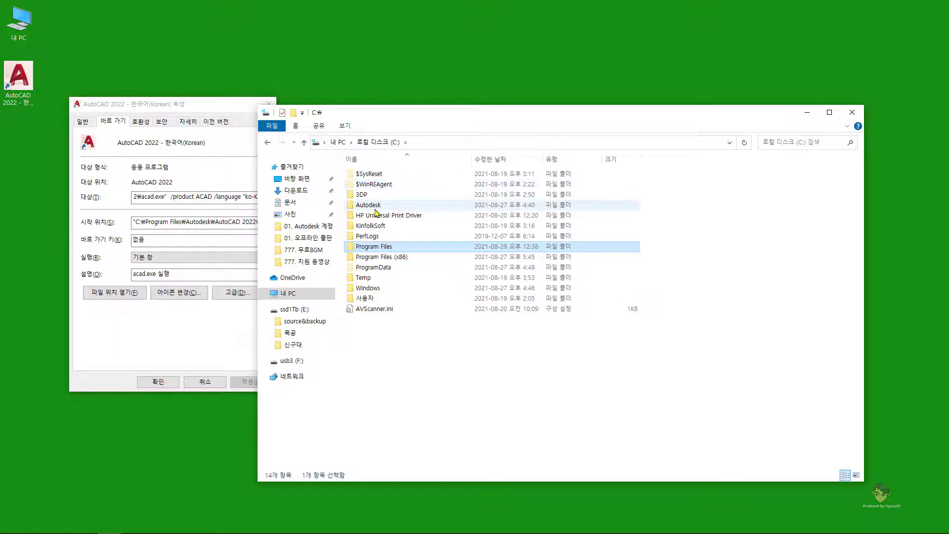
pyautogui.moveTo(369, 205)
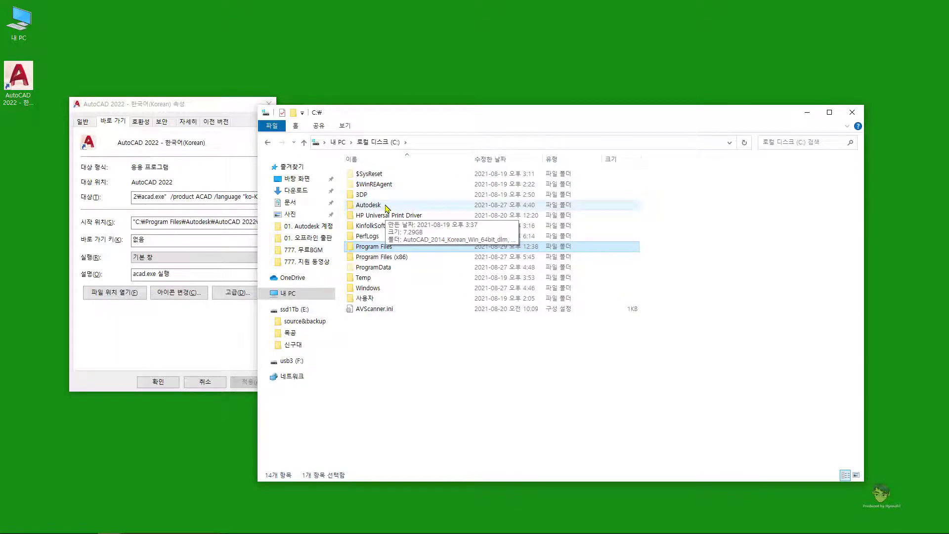
pyautogui.doubleClick(387, 209)
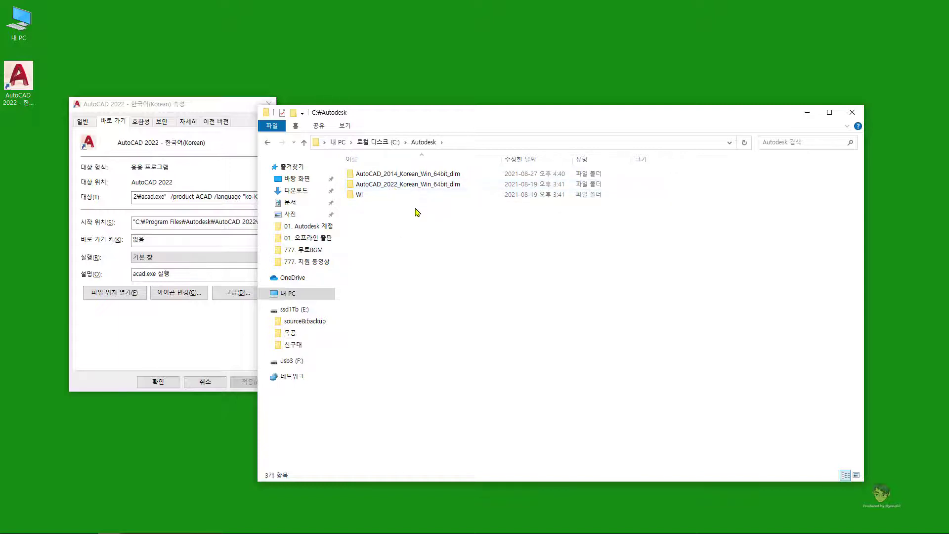
# - Browse the AutoCAD_2022_Korean_Win_64bit_dlm installer folder, add a quote to the shortcut target, and close Explorer
pyautogui.press('super+e')
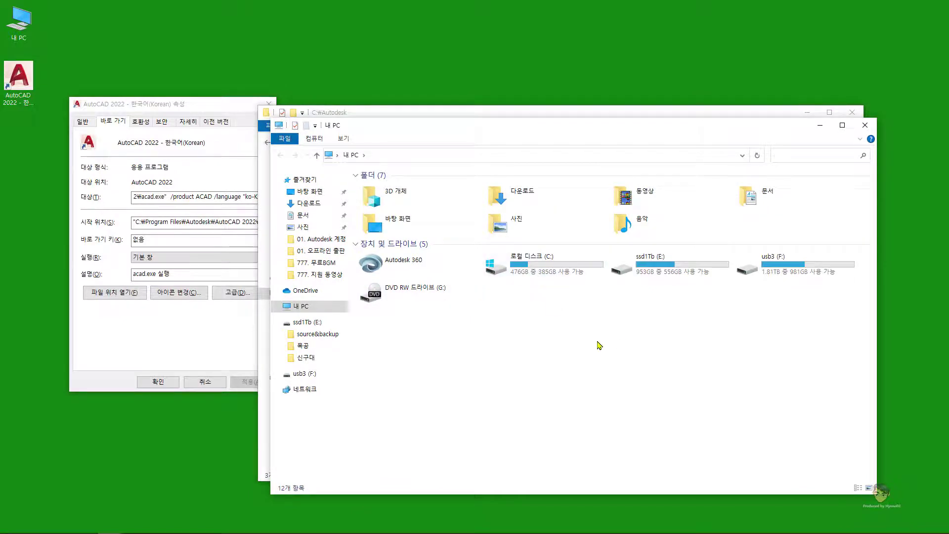
pyautogui.hotkey('alt', 'F4')
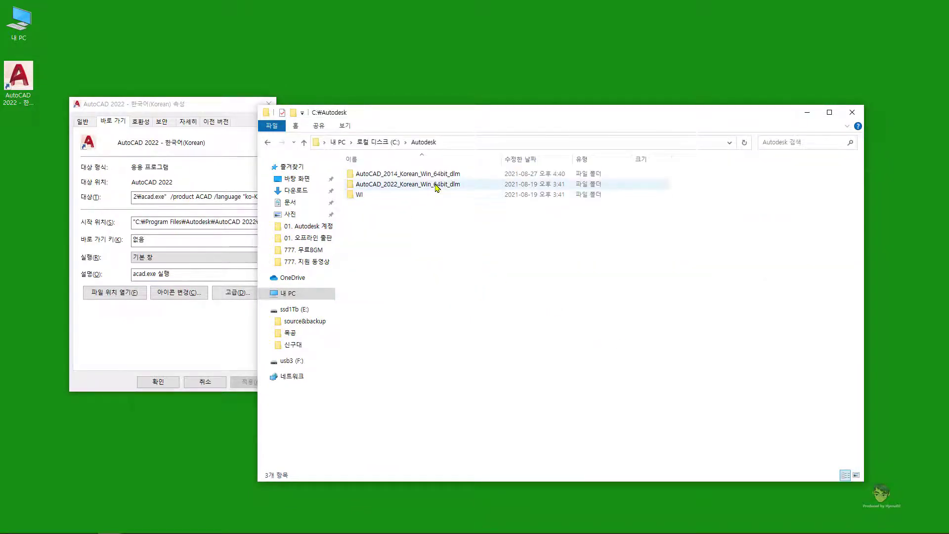
pyautogui.doubleClick(437, 185)
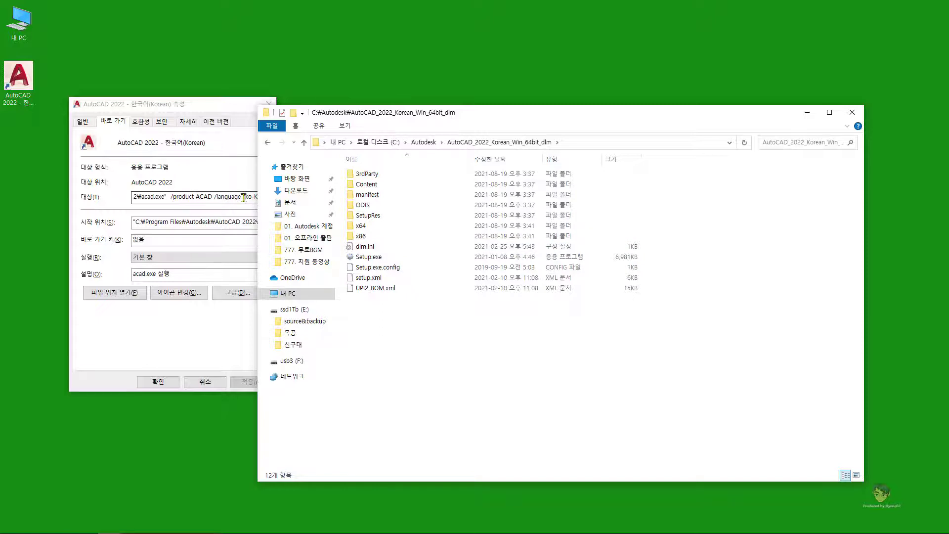
pyautogui.click(243, 198)
pyautogui.write('"')
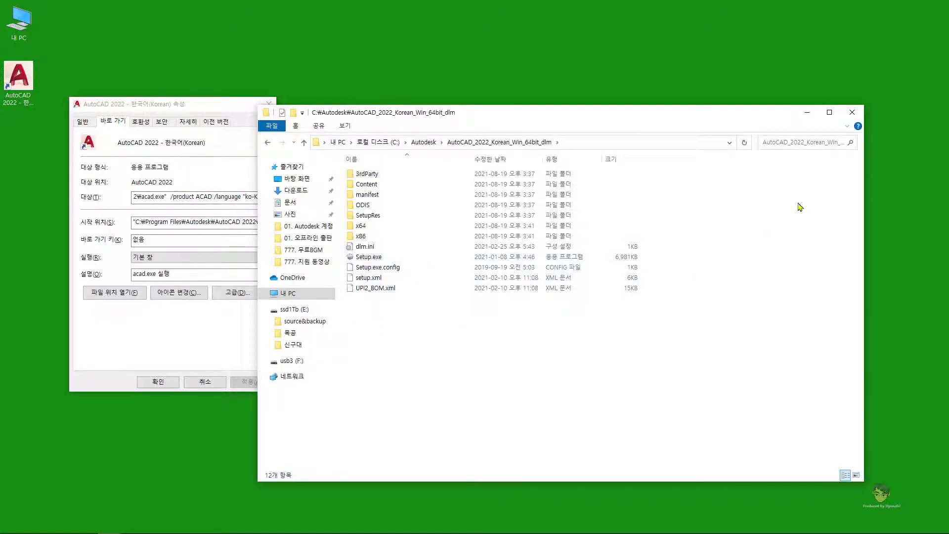
pyautogui.click(852, 113)
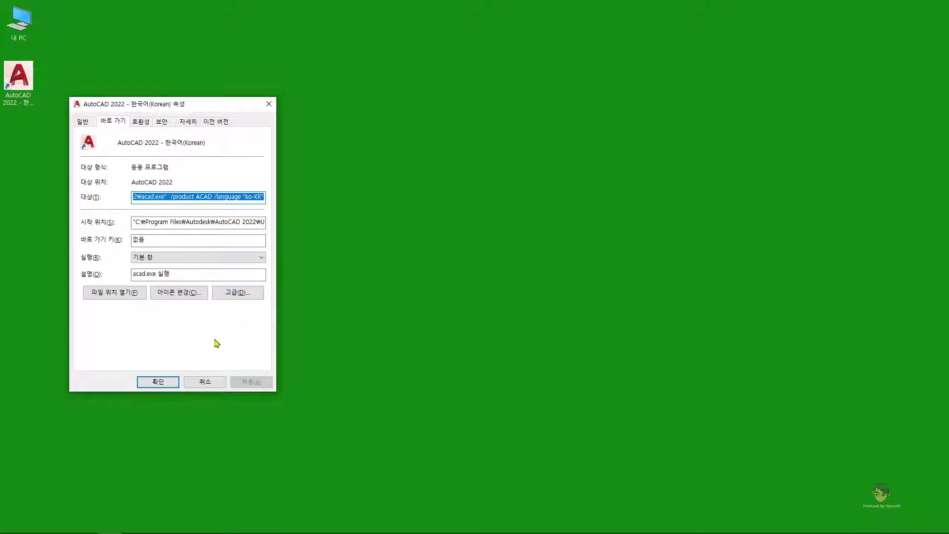
# - Discard the shortcut property changes and re-pin AutoCAD to the Start screen
pyautogui.click(205, 382)
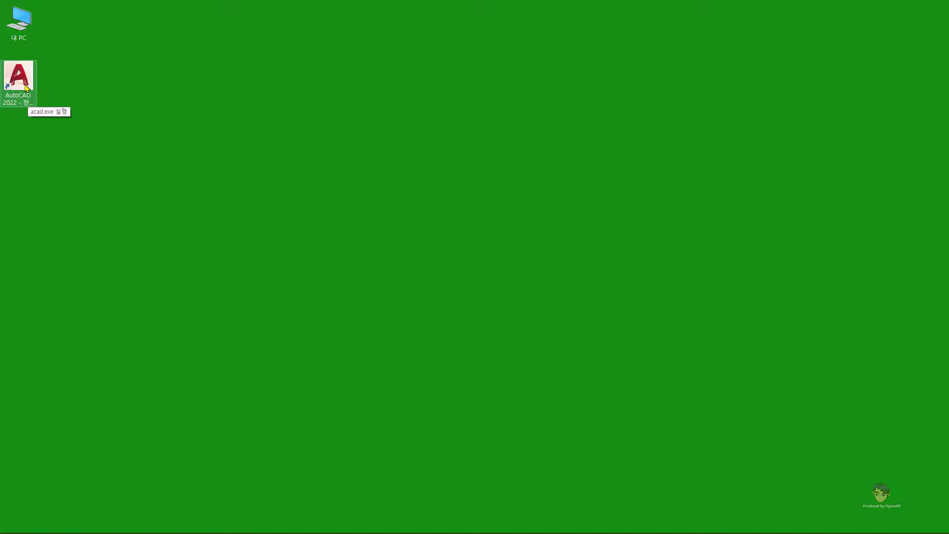
pyautogui.rightClick(27, 88)
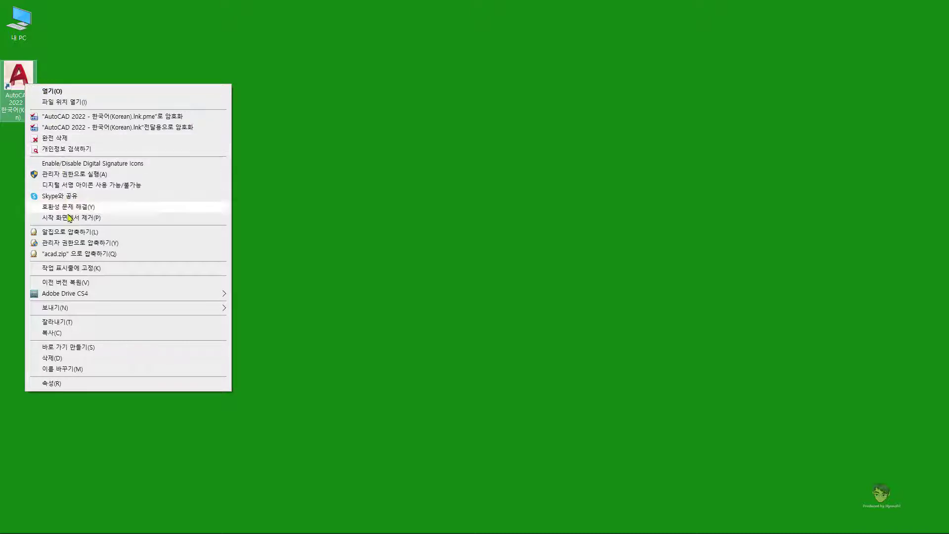
pyautogui.click(77, 219)
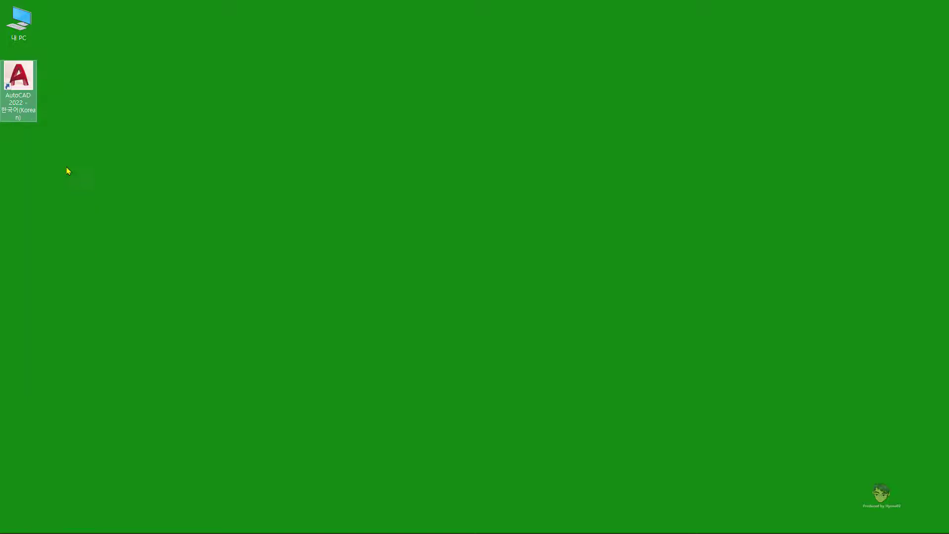
pyautogui.rightClick(30, 87)
pyautogui.click(80, 222)
# - Move the AutoCAD 2022 tile to the top-left Start group and launch AutoCAD
pyautogui.press('super')
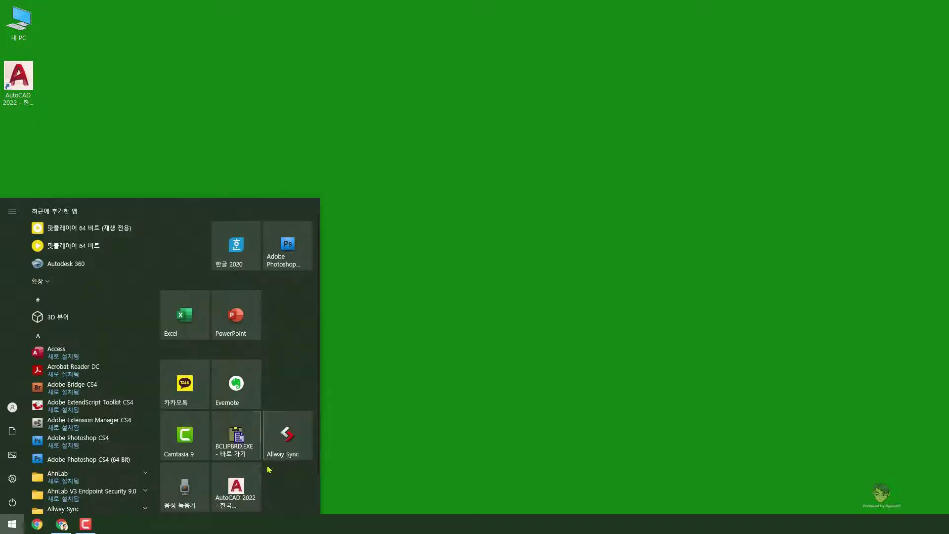
pyautogui.moveTo(243, 496); pyautogui.dragTo(192, 251)
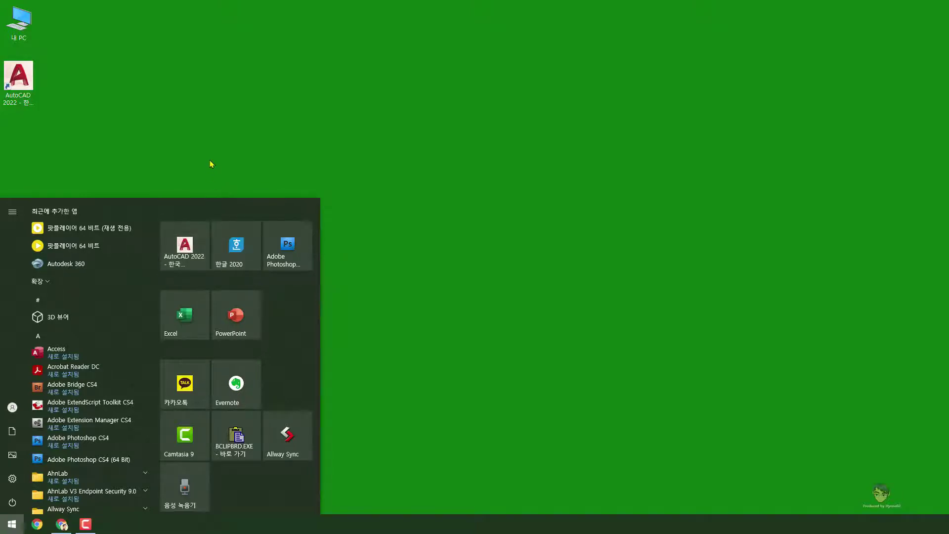
pyautogui.press('Escape')
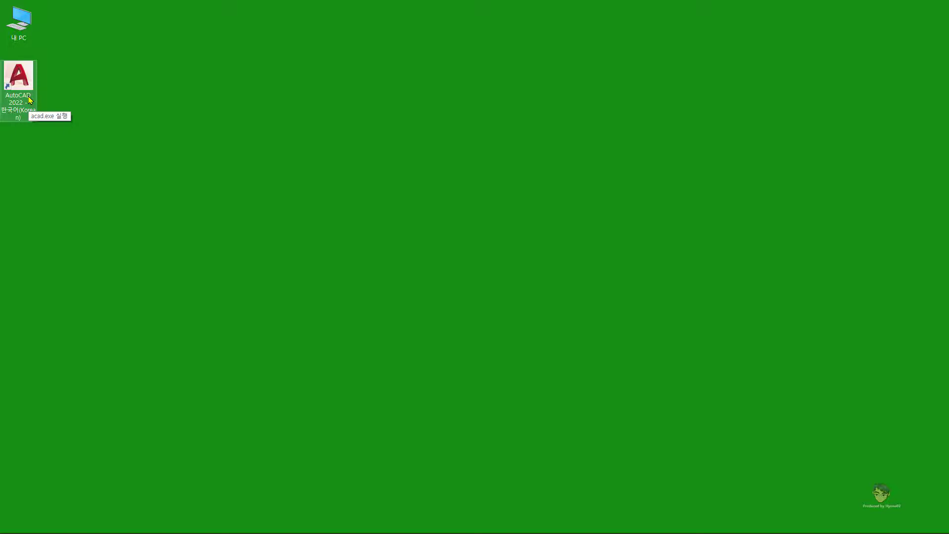
pyautogui.doubleClick(28, 96)
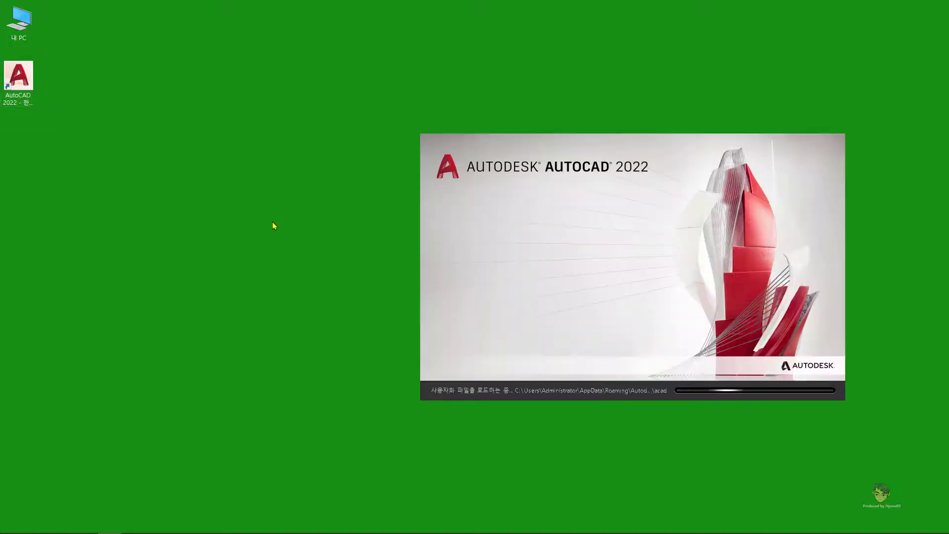
# - Start a blank Drawing1 from 새로 만들기 on the Start tab
pyautogui.press('super')
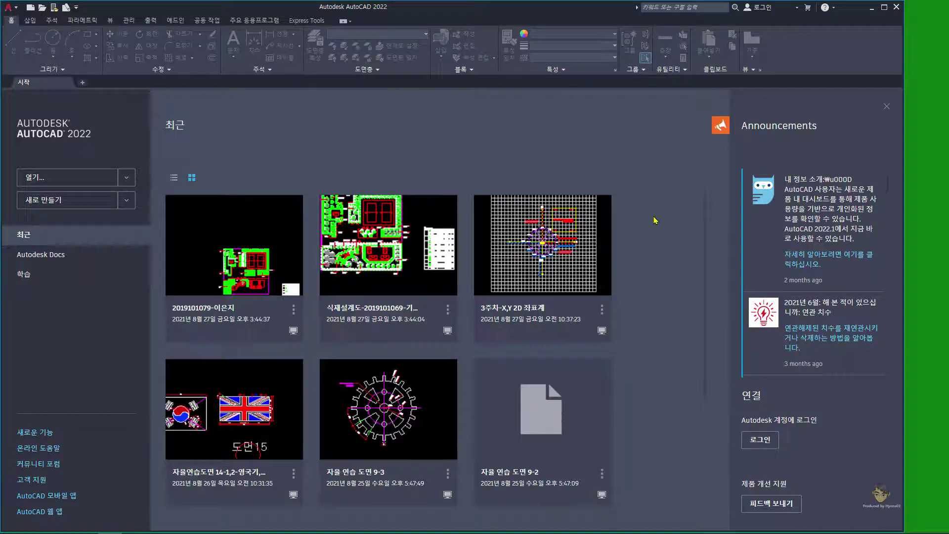
pyautogui.click(90, 210)
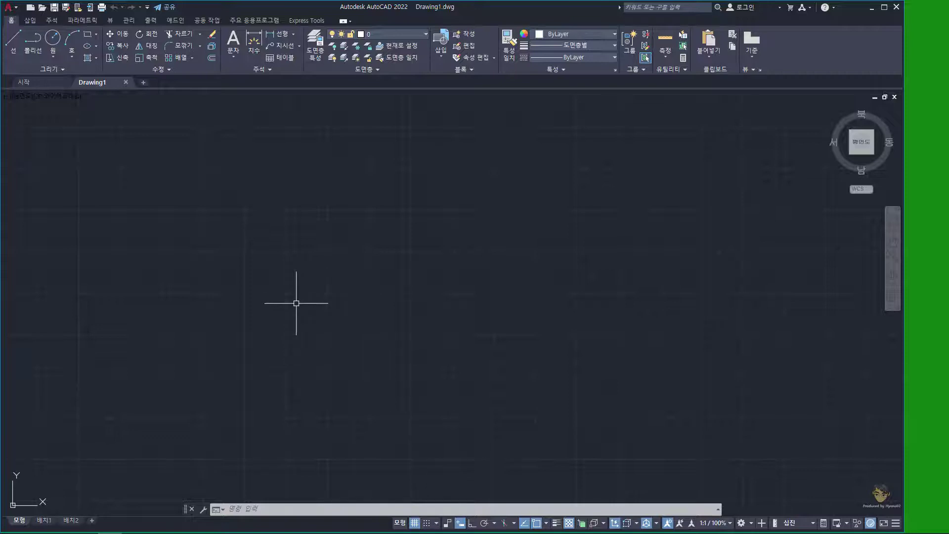
# - Draw a closed three-line triangle with L, undoing the last segment and closing with C
pyautogui.write('L')
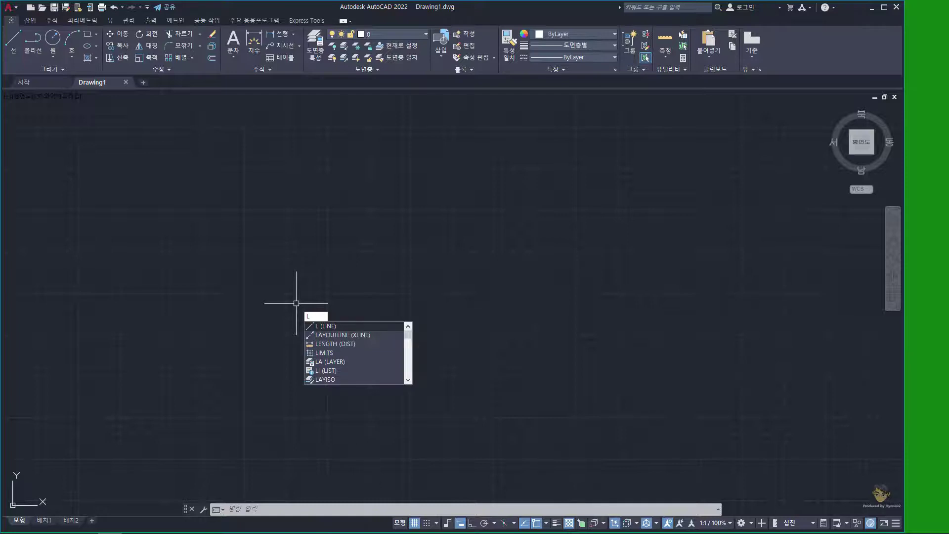
pyautogui.press('Return')
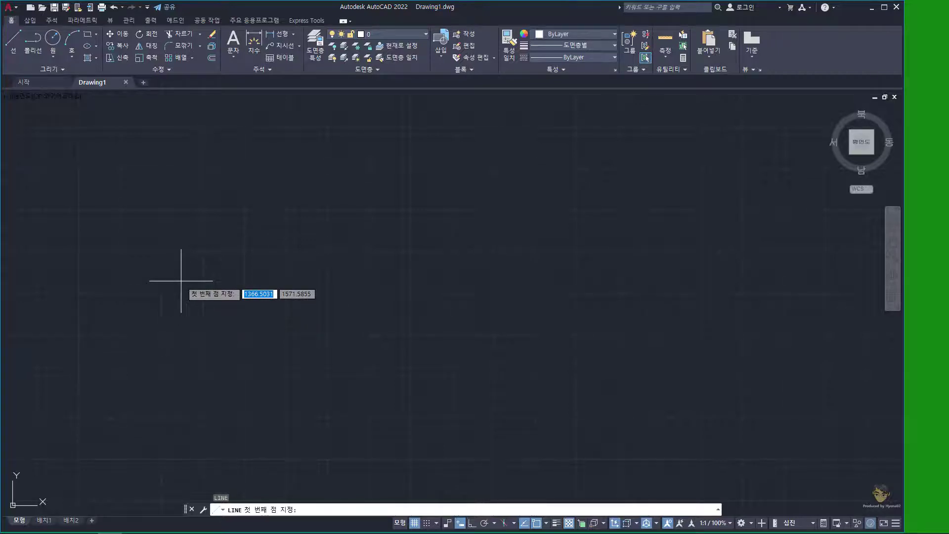
pyautogui.click(181, 281)
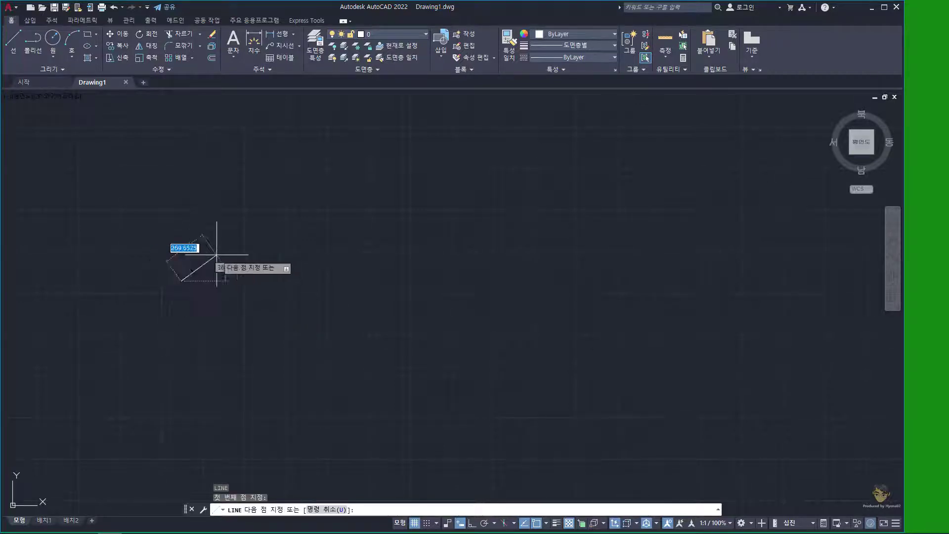
pyautogui.click(329, 176)
pyautogui.click(439, 191)
pyautogui.click(532, 293)
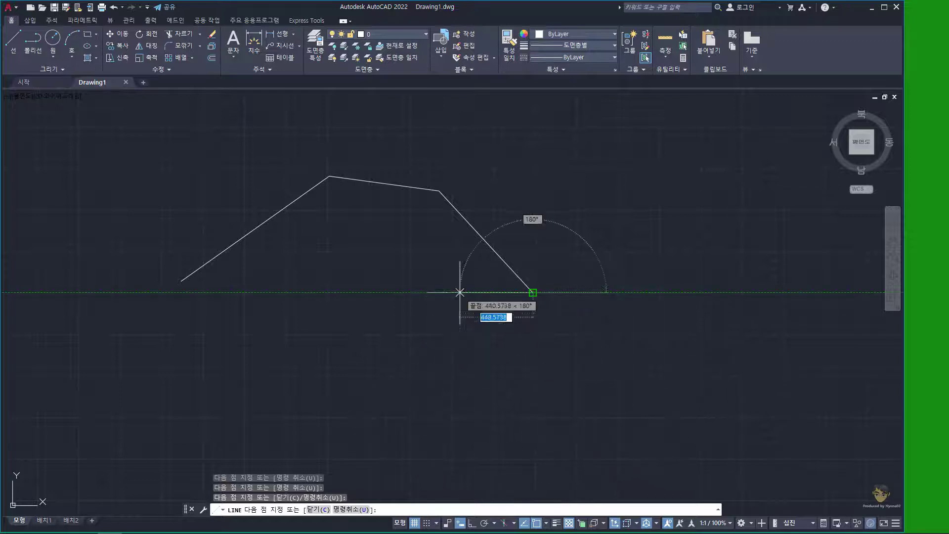
pyautogui.write('u')
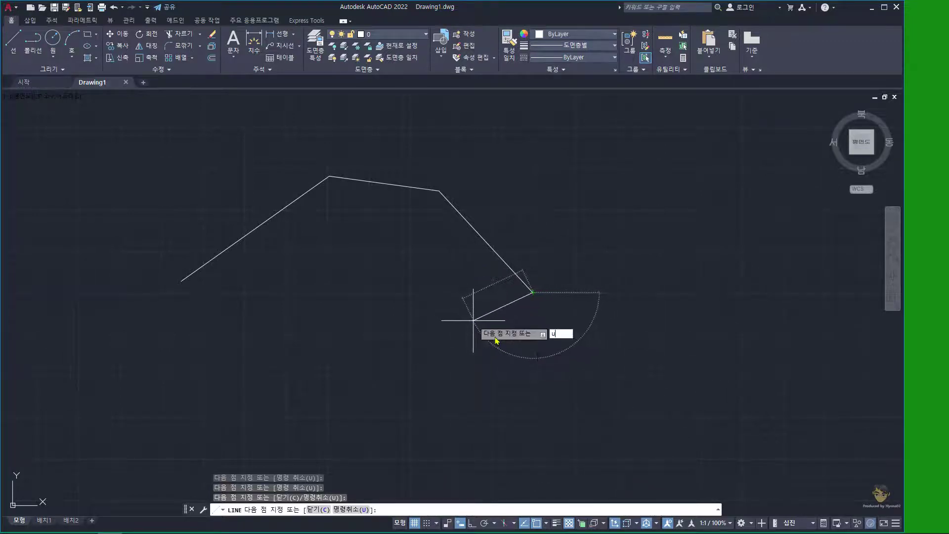
pyautogui.press('Return')
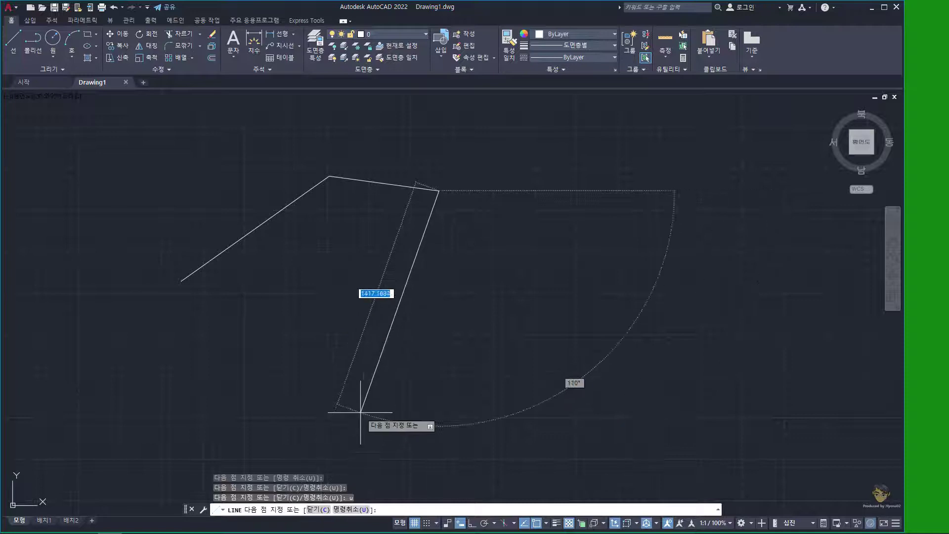
pyautogui.write('c')
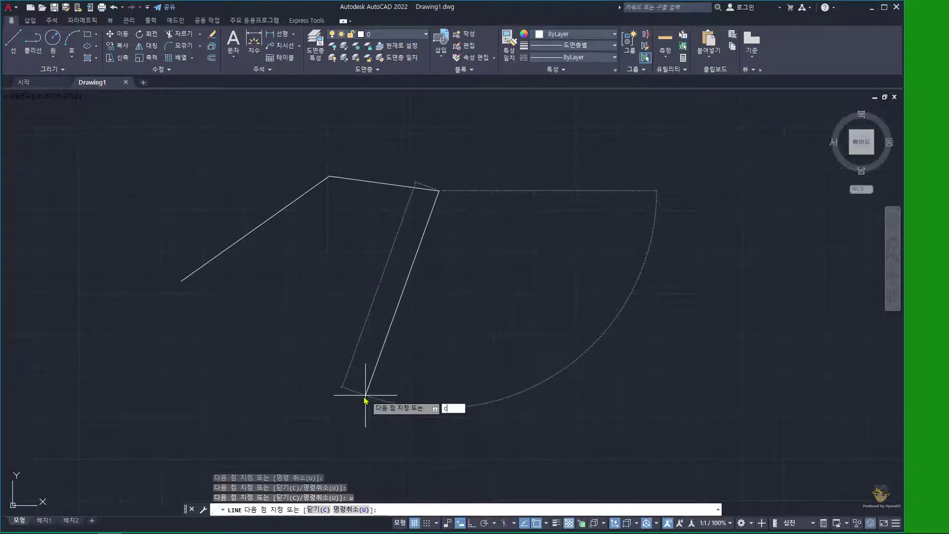
pyautogui.press('Return')
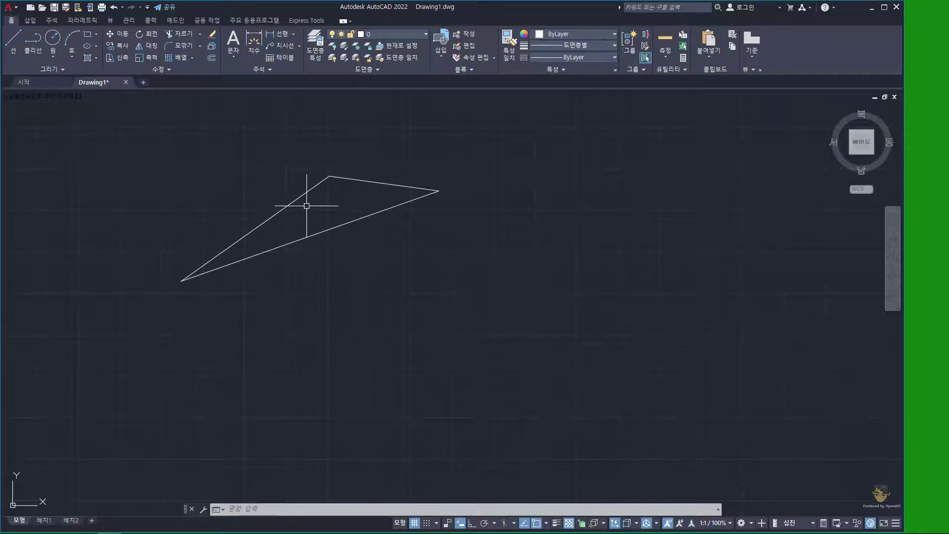
# - Draw a circle centred over the triangle
pyautogui.write('c')
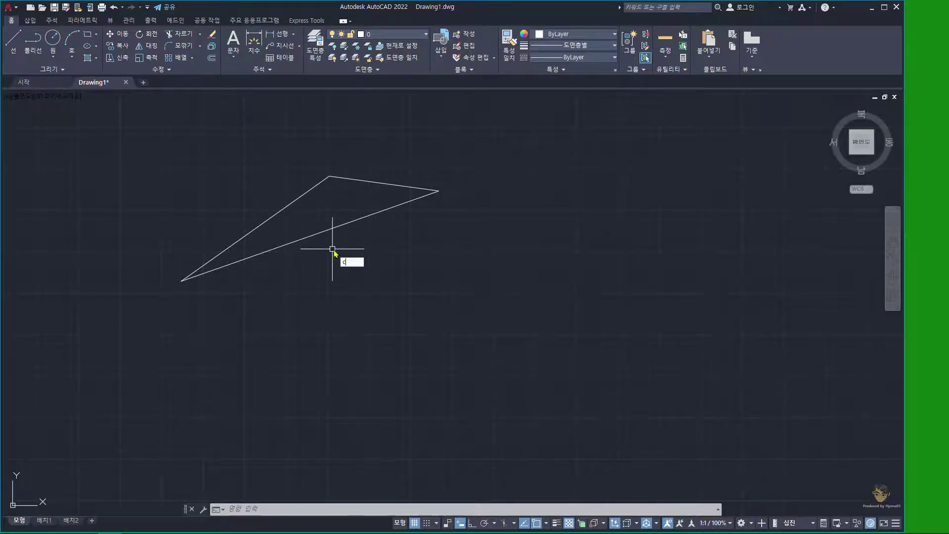
pyautogui.press('Return')
pyautogui.click(382, 279)
pyautogui.click(445, 336)
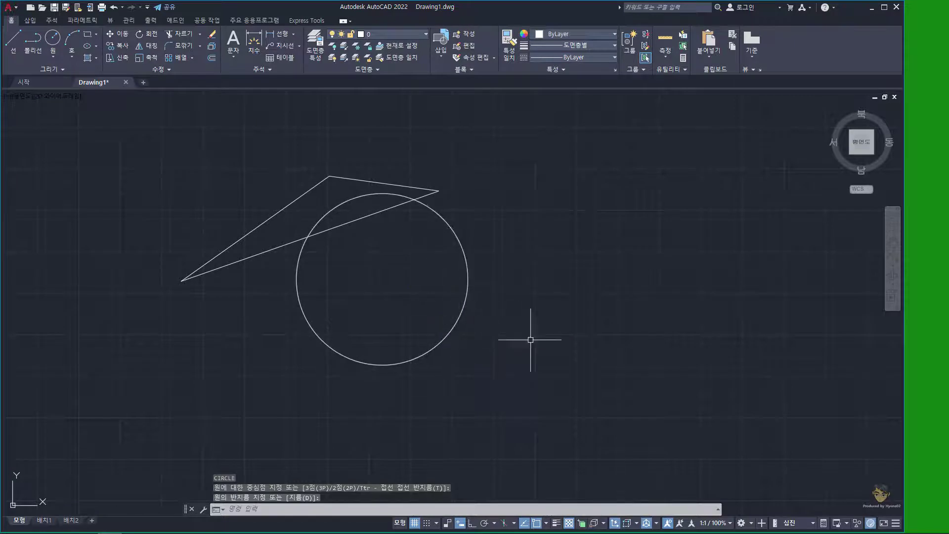
# - Erase the circle and triangle using a crossing window selection
pyautogui.click(548, 374)
pyautogui.click(229, 146)
pyautogui.write('e')
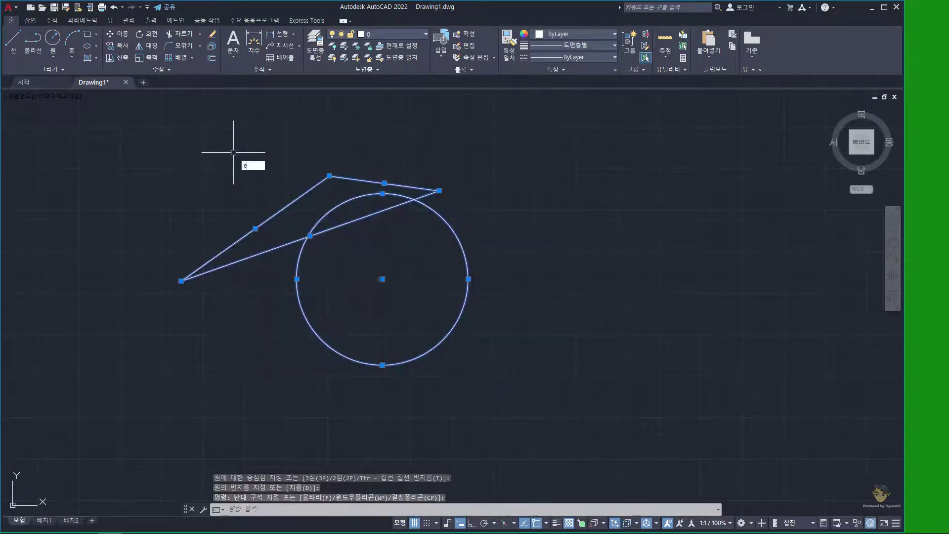
pyautogui.press('Return')
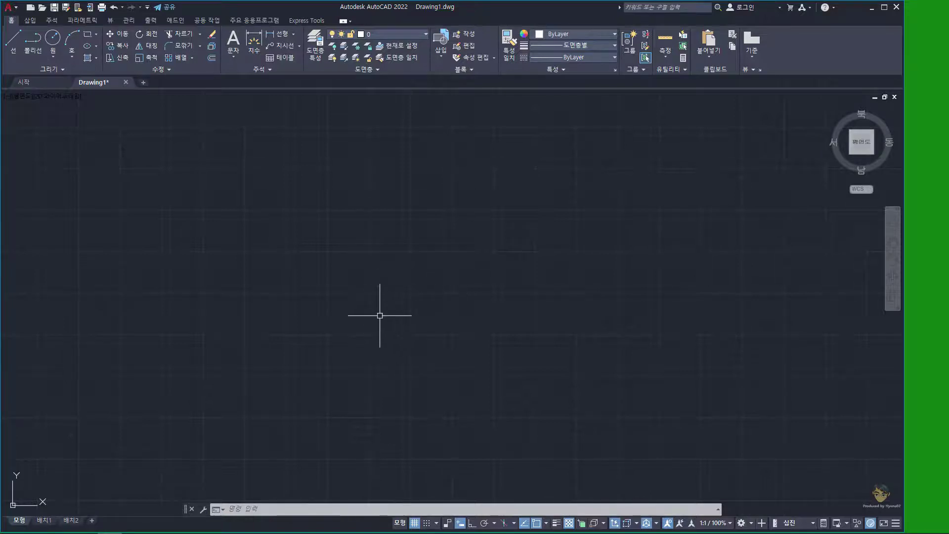
pyautogui.write('rec')
pyautogui.press('Return')
pyautogui.click(197, 325)
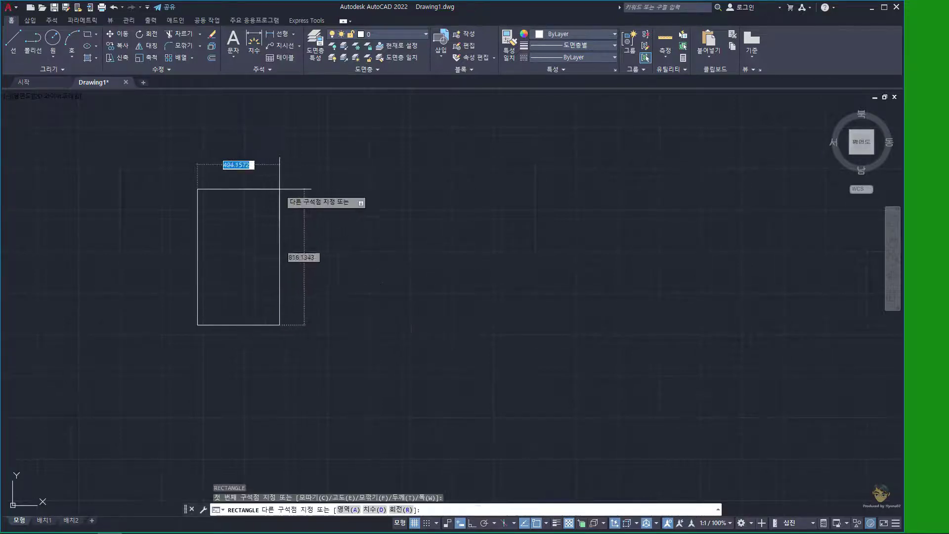
pyautogui.click(293, 193)
pyautogui.click(480, 325)
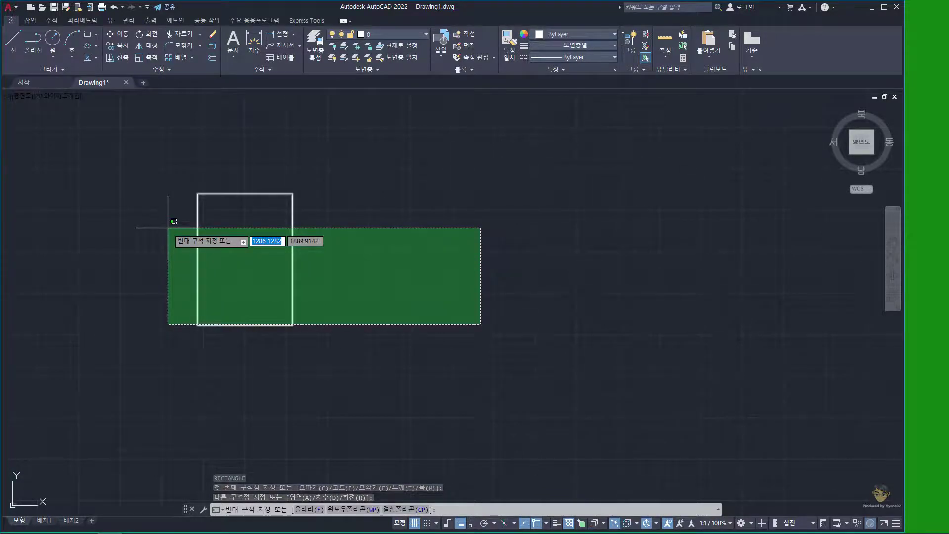
pyautogui.click(166, 205)
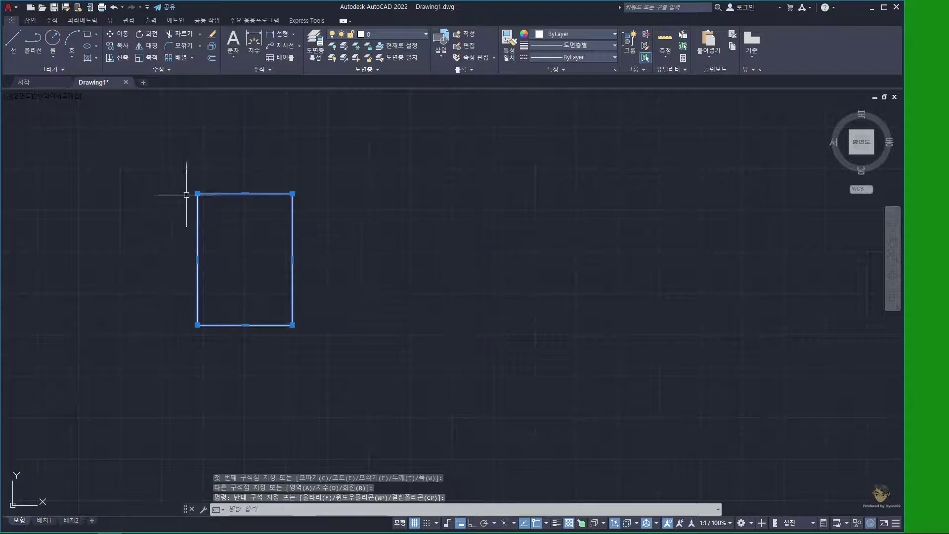
pyautogui.write('cc')
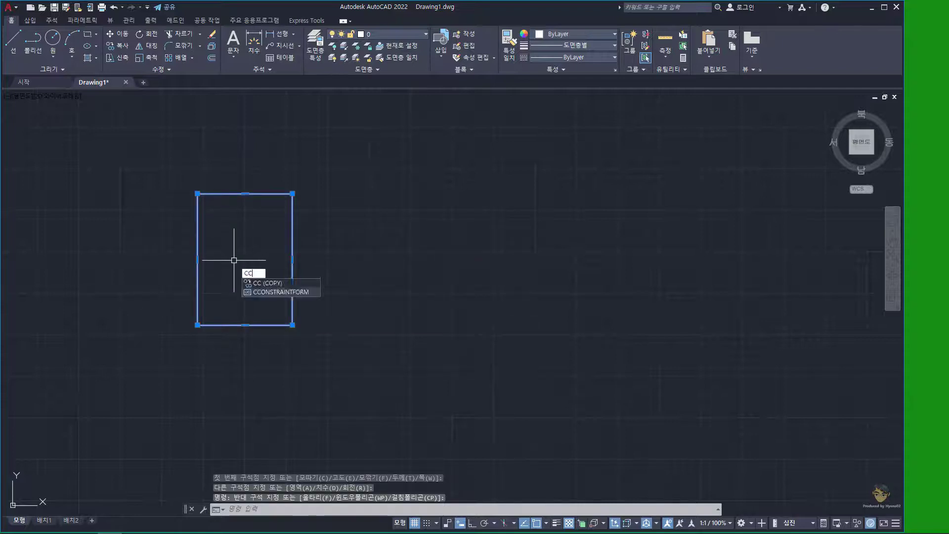
pyautogui.press('Return')
pyautogui.click(252, 230)
pyautogui.click(514, 168)
pyautogui.click(354, 268)
pyautogui.click(293, 190)
pyautogui.press('Return')
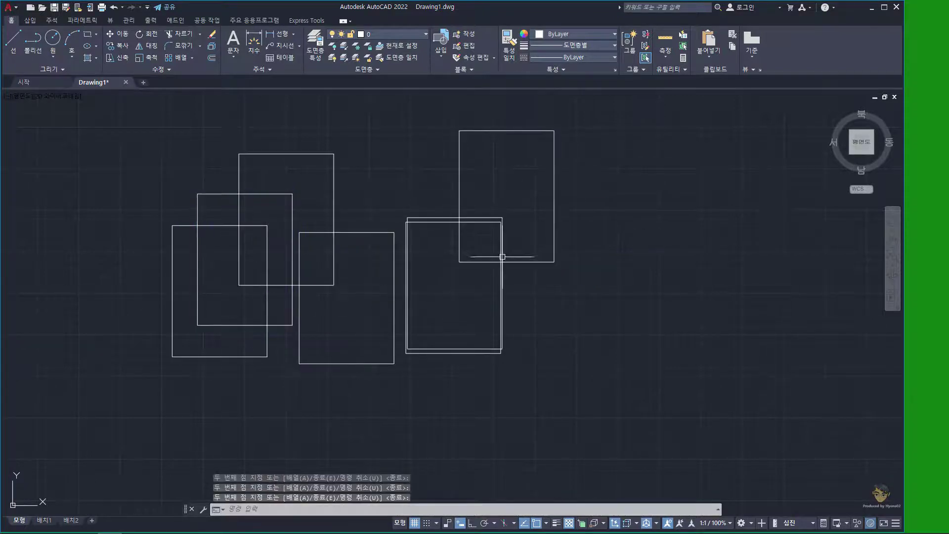
pyautogui.click(571, 319)
pyautogui.click(360, 153)
pyautogui.moveTo(406, 217); pyautogui.dragTo(509, 292)
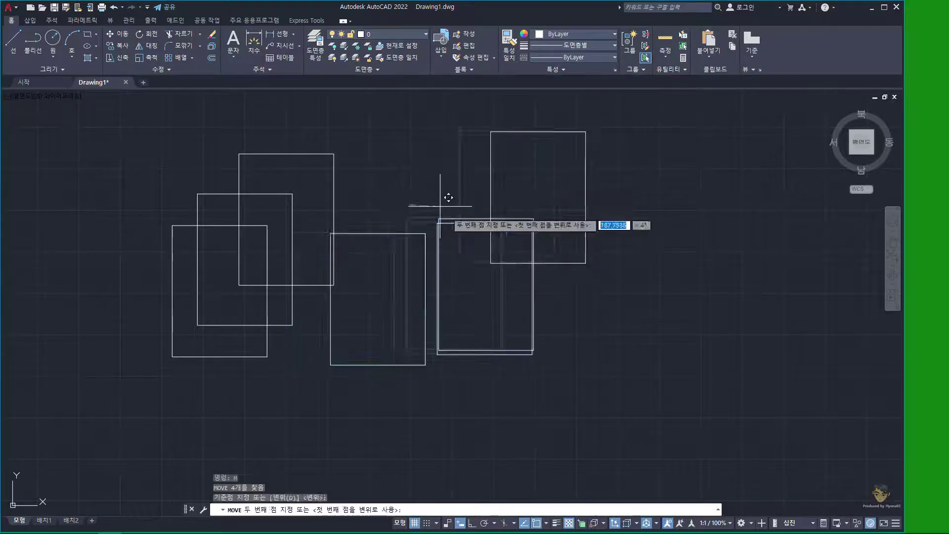
pyautogui.press('Escape')
pyautogui.press('Escape')
pyautogui.click(728, 401)
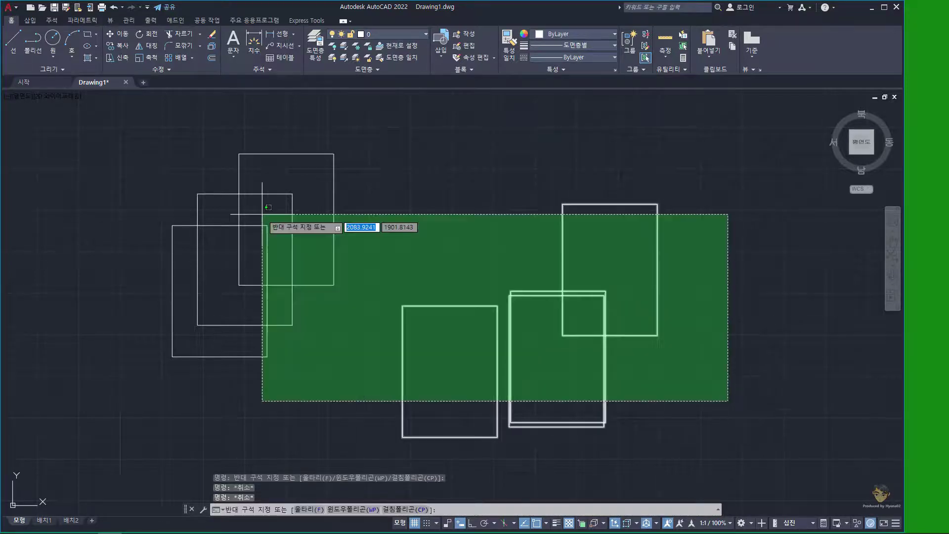
pyautogui.click(154, 178)
pyautogui.write('e')
pyautogui.press('Return')
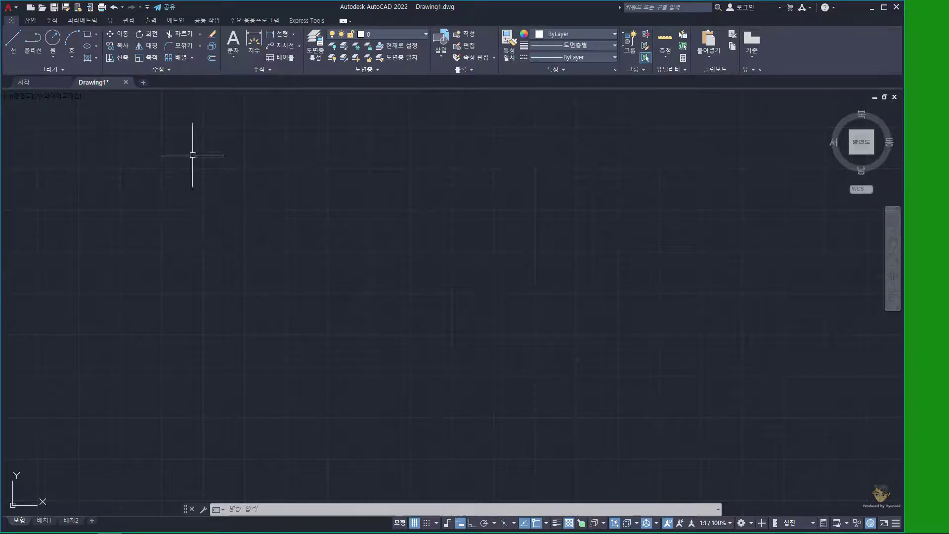
# - Add the Workspace switcher showing 제도 및 주석 to the Quick Access Toolbar
pyautogui.click(148, 7)
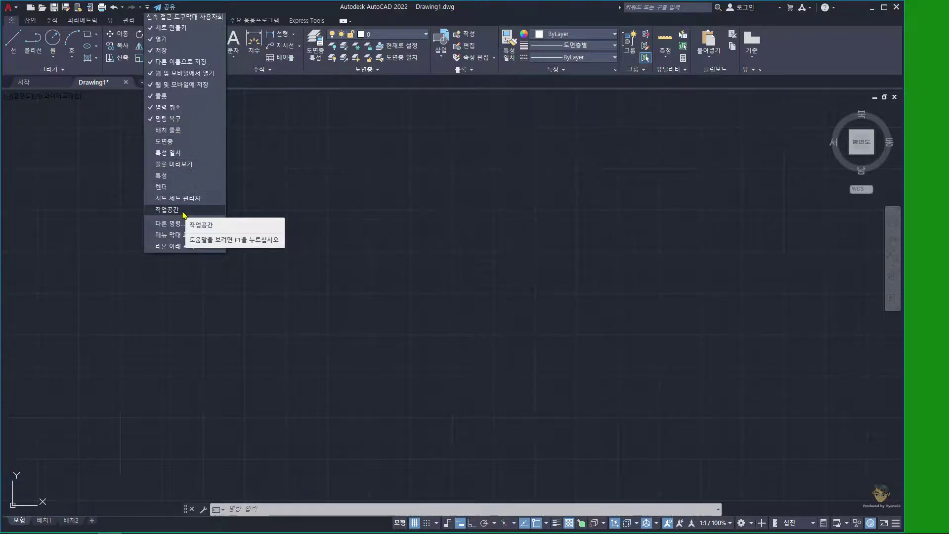
pyautogui.click(182, 210)
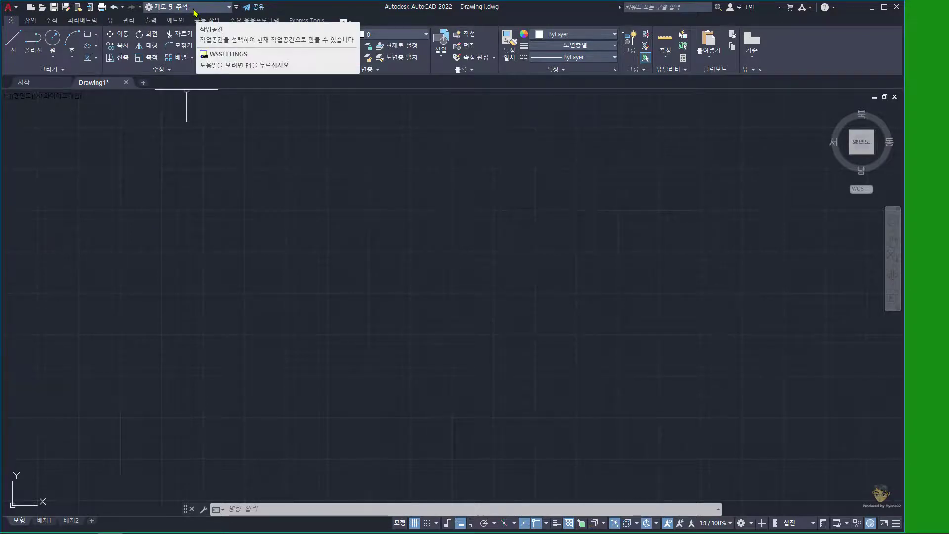
pyautogui.click(195, 9)
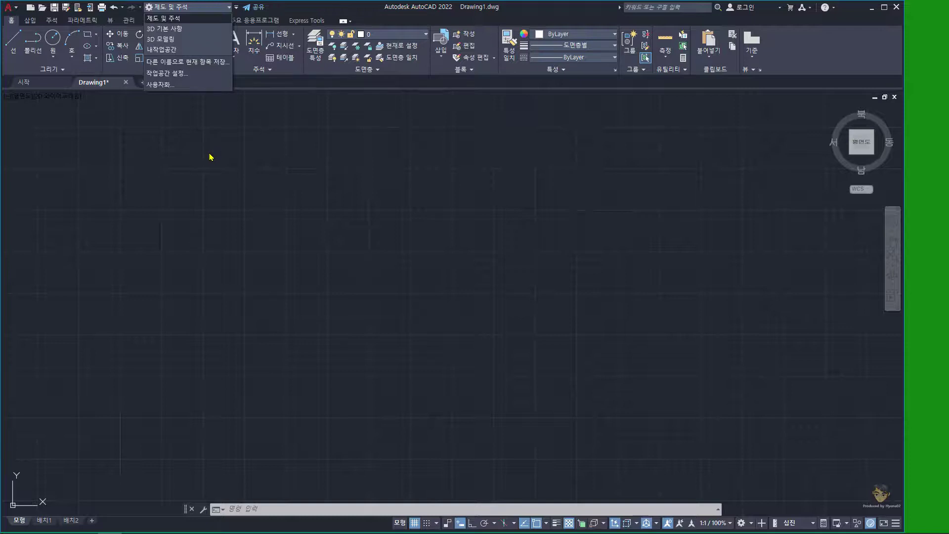
pyautogui.click(219, 196)
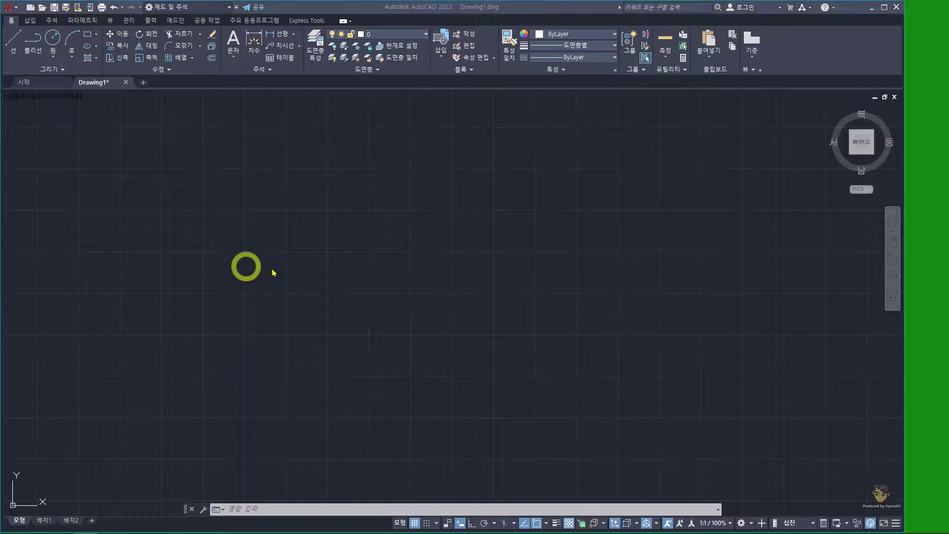
# - Turn on Show Menu Bar from the Quick Access Toolbar customize list
pyautogui.click(304, 281)
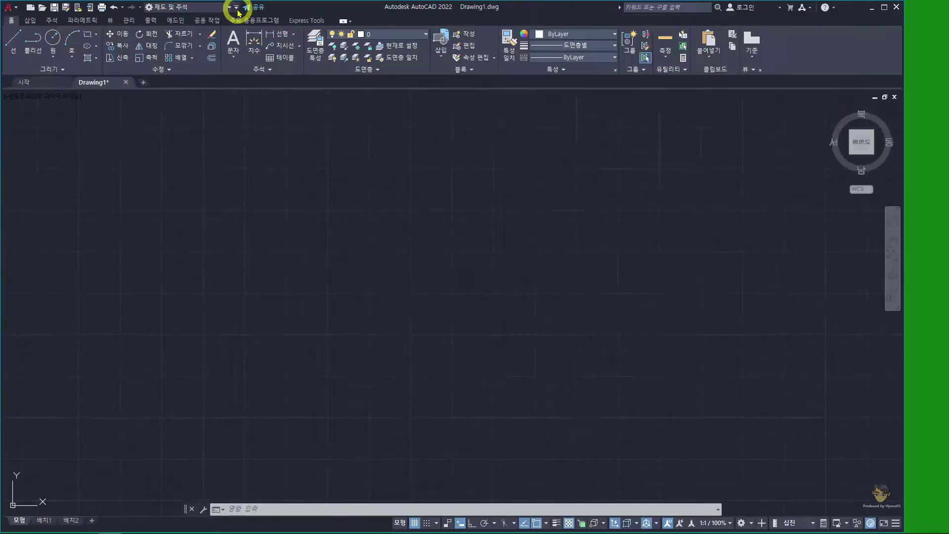
pyautogui.click(237, 8)
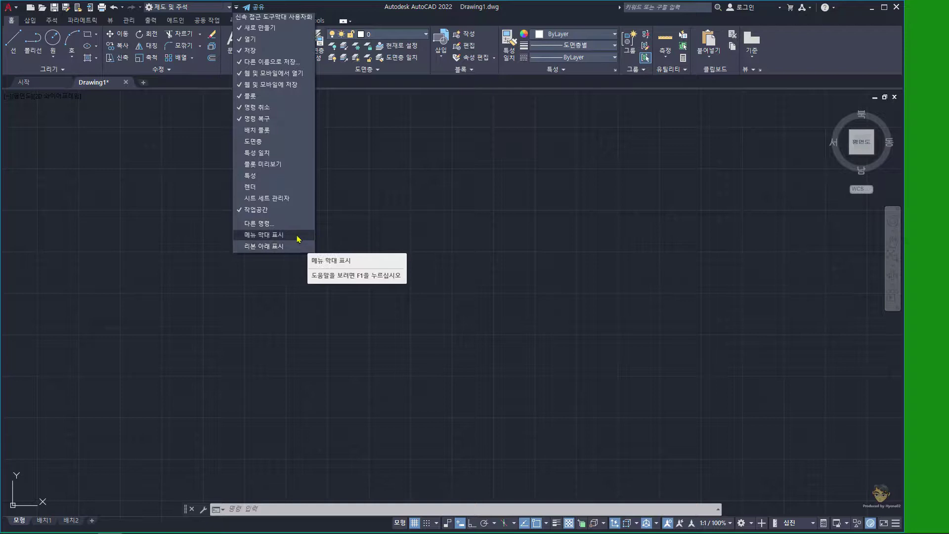
pyautogui.click(298, 238)
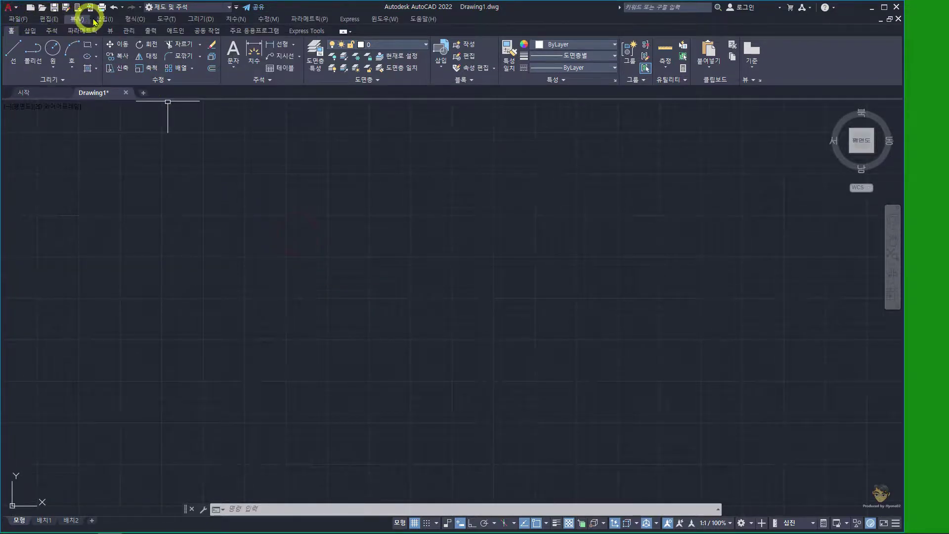
pyautogui.click(133, 22)
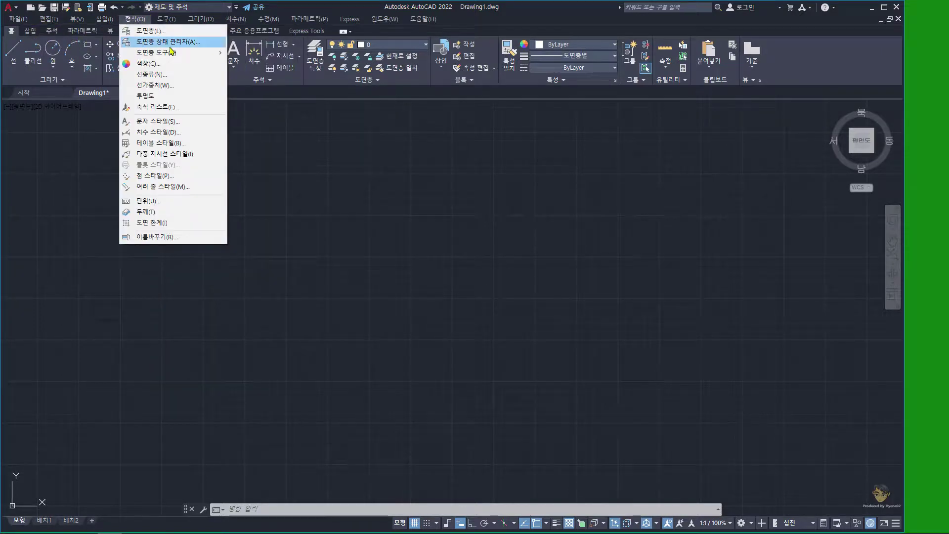
pyautogui.click(308, 186)
pyautogui.press('Escape')
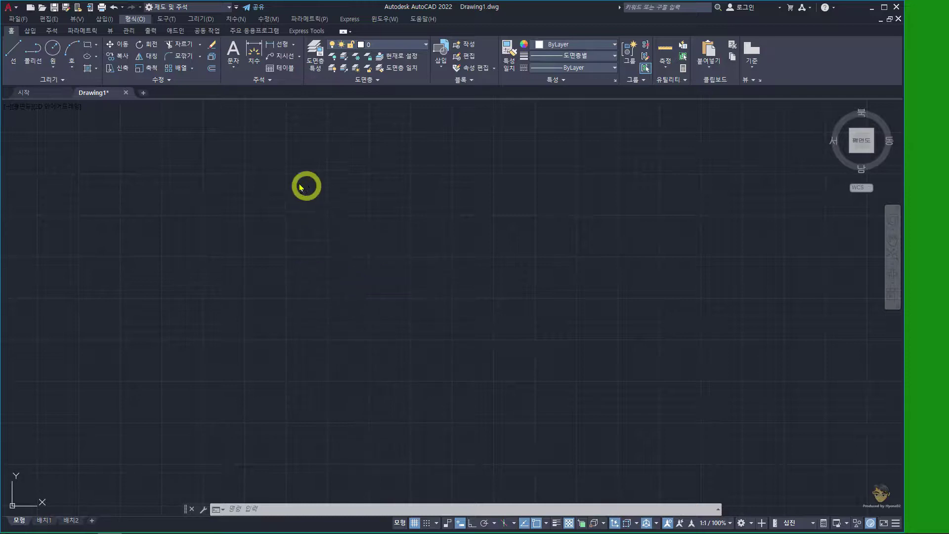
# - Collapse the ribbon to panel titles only and bring up its display options menu
pyautogui.click(236, 7)
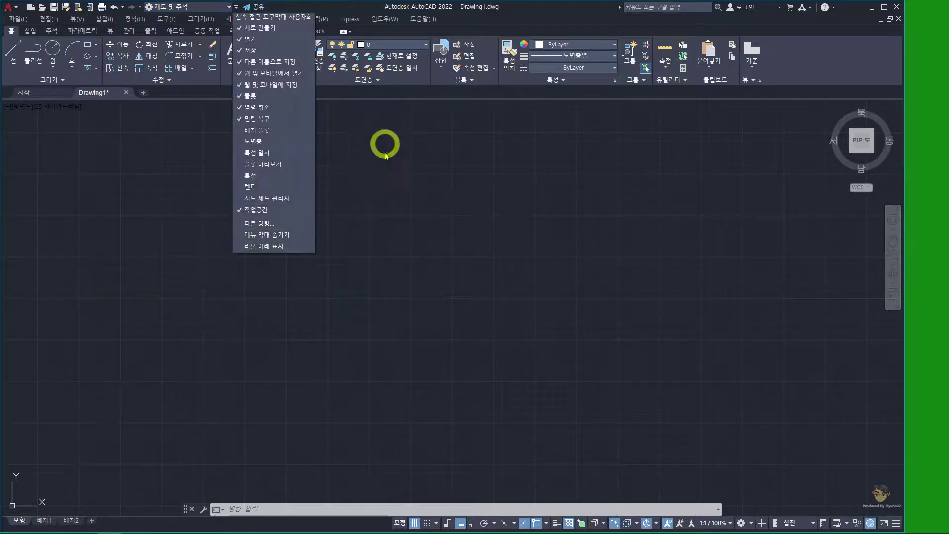
pyautogui.click(373, 131)
pyautogui.click(319, 110)
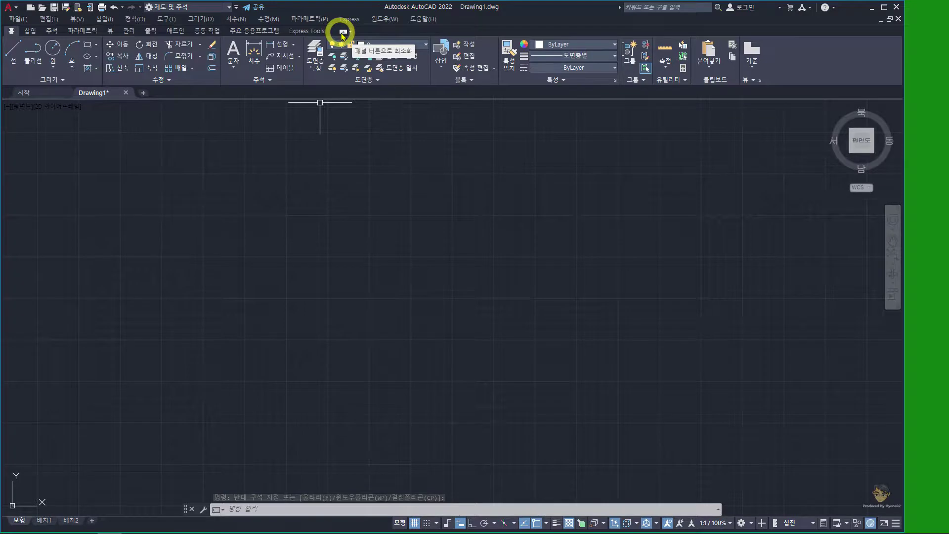
pyautogui.click(342, 33)
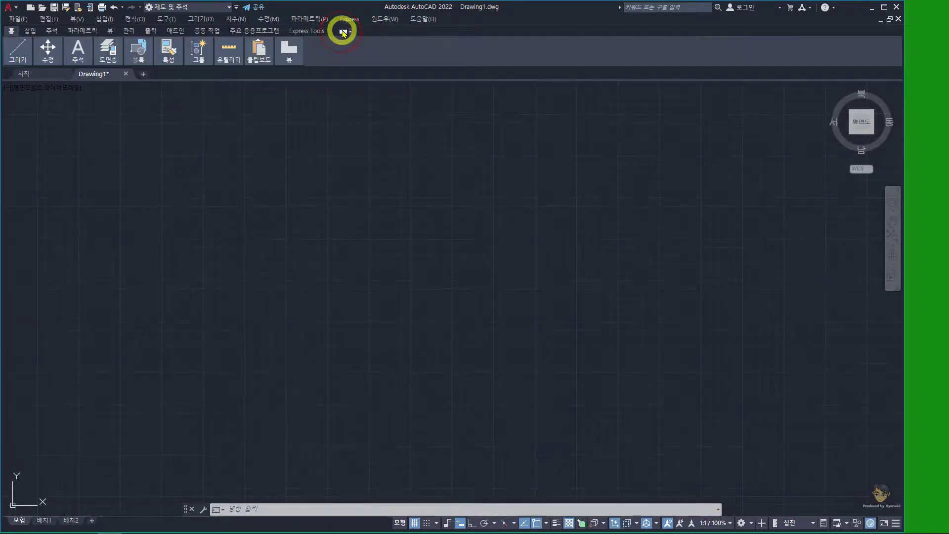
pyautogui.click(343, 33)
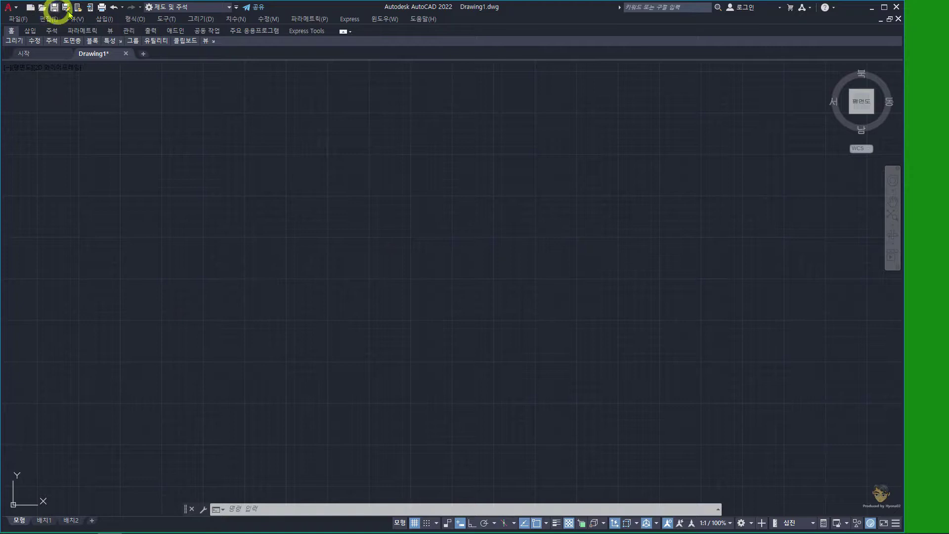
pyautogui.rightClick(246, 34)
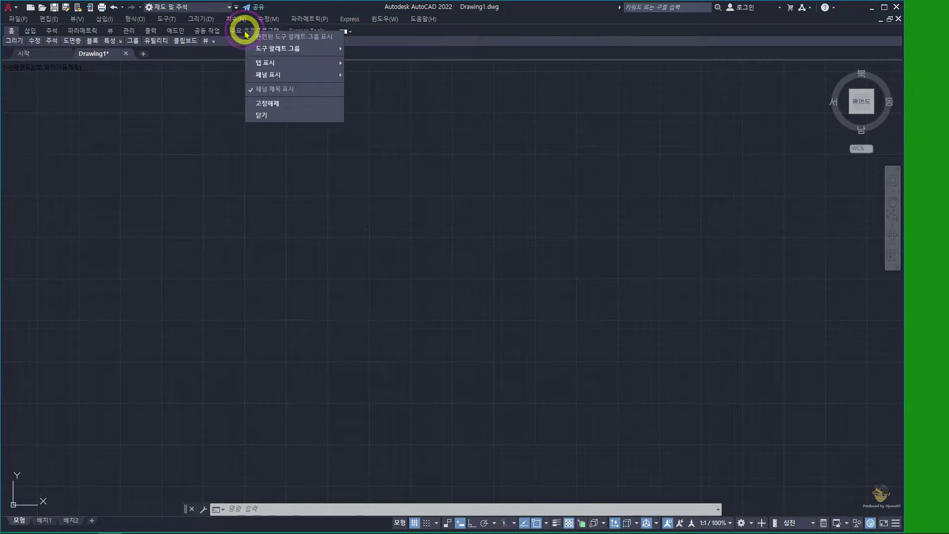
# - Close the ribbon from its menu, then restore it with the RIBBON command
pyautogui.click(275, 115)
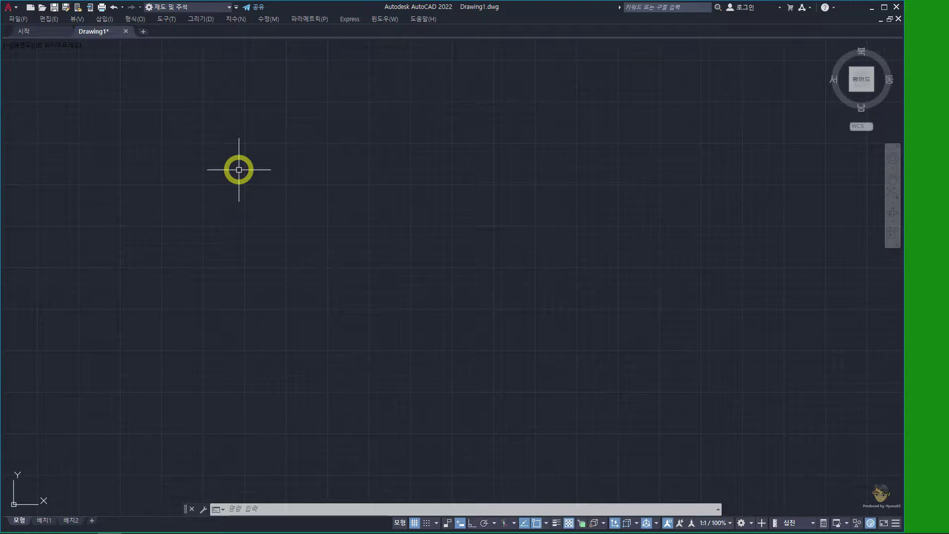
pyautogui.write('R')
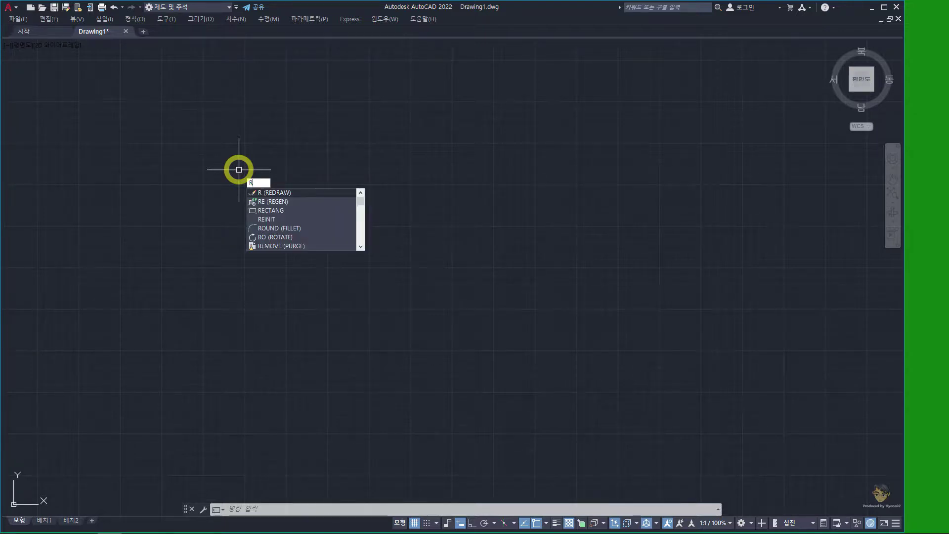
pyautogui.write('I')
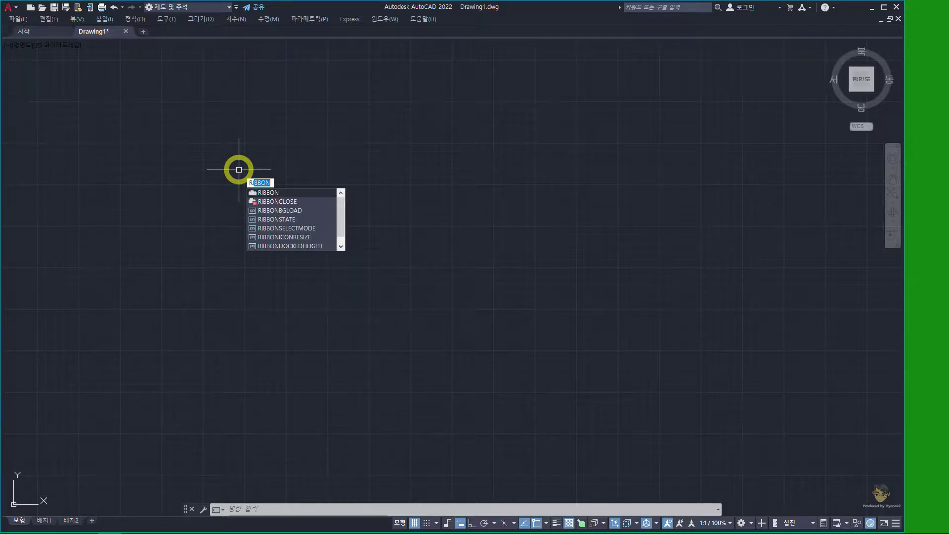
pyautogui.write('B')
pyautogui.press('Return')
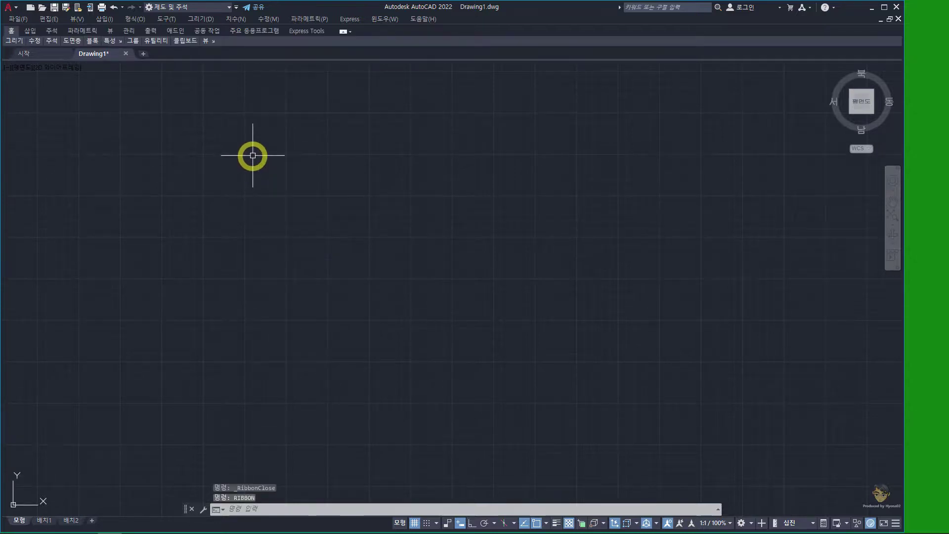
# - Hide the ribbon completely with the RIBBONCLOSE command, leaving the classic menu bar
pyautogui.rightClick(264, 32)
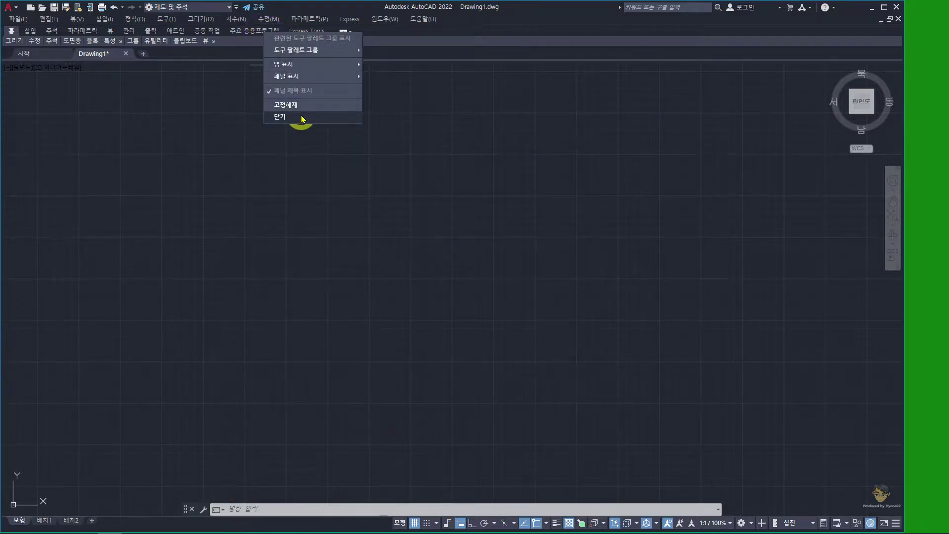
pyautogui.click(257, 267)
pyautogui.click(188, 206)
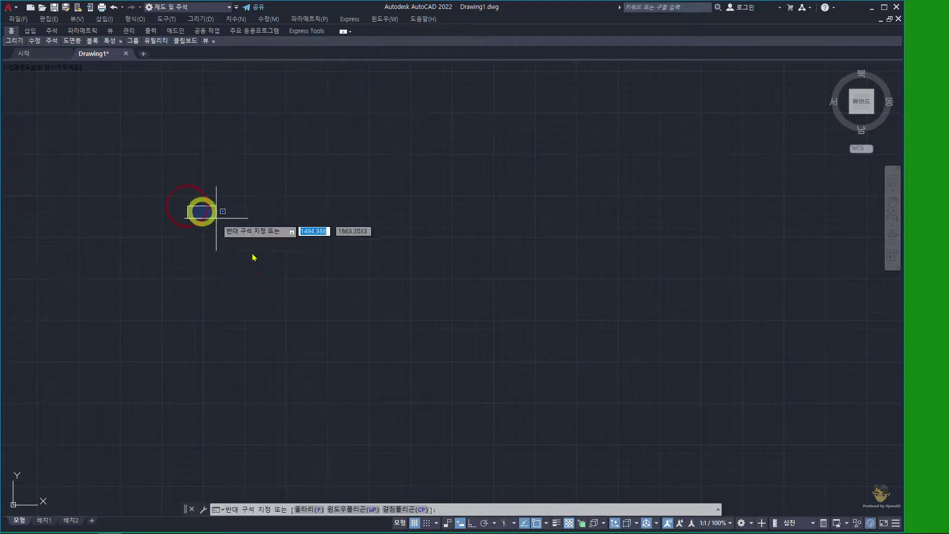
pyautogui.click(312, 312)
pyautogui.write('E')
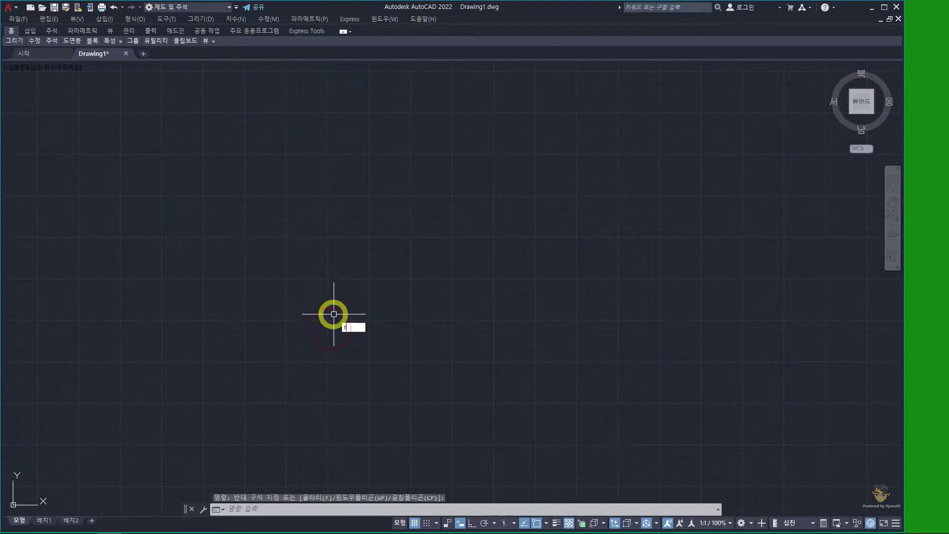
pyautogui.write('ib')
pyautogui.write('CL')
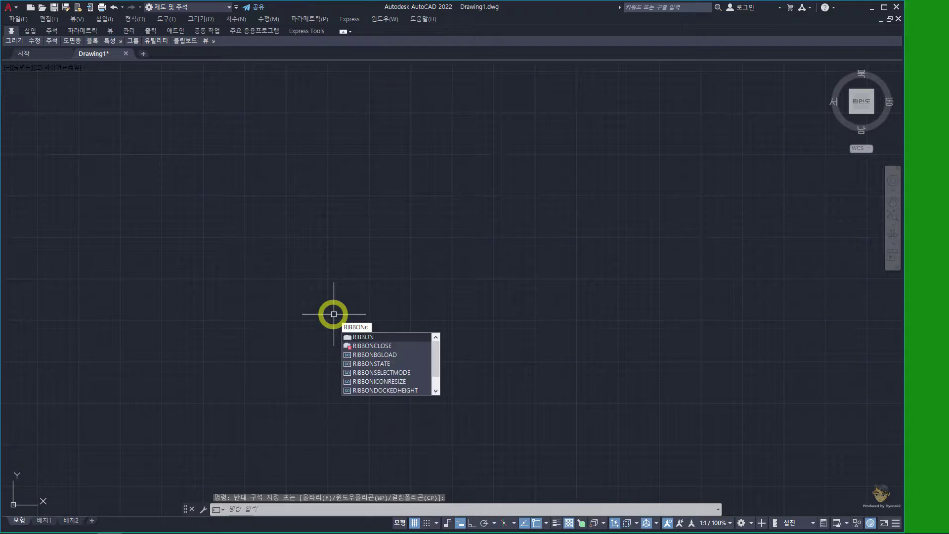
pyautogui.write('OSE')
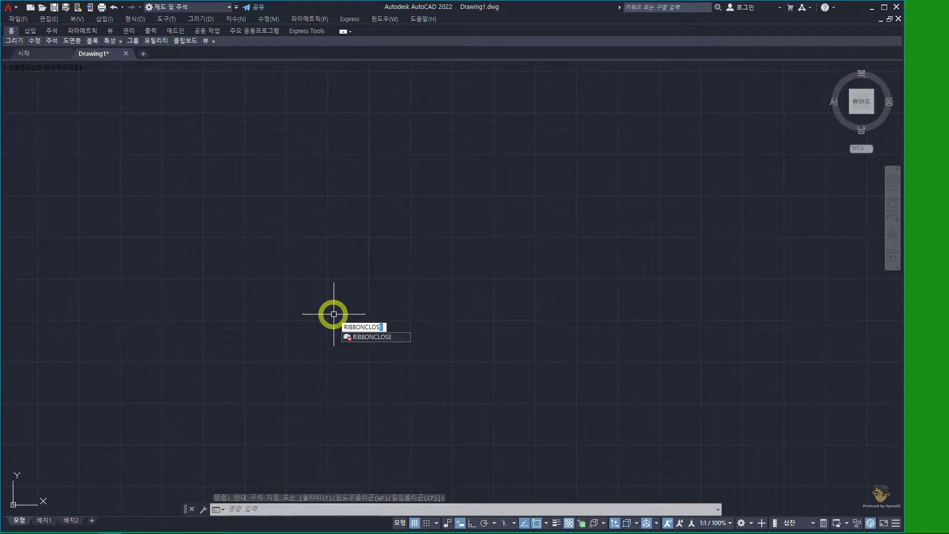
pyautogui.press('Return')
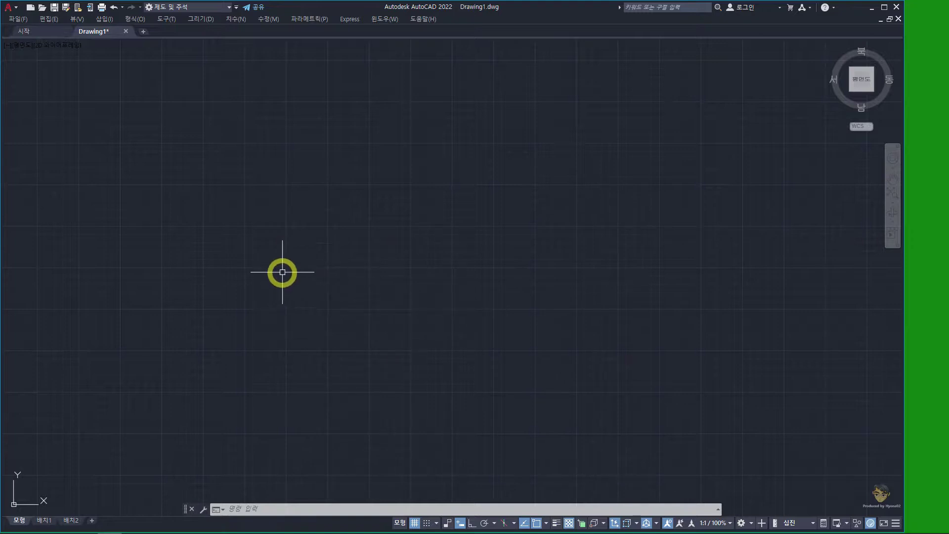
# - Draw a circle of radius 516.8177 in the upper left of Drawing1 and select it
pyautogui.write('c')
pyautogui.press('Return')
pyautogui.click(308, 221)
pyautogui.click(392, 282)
pyautogui.click(481, 348)
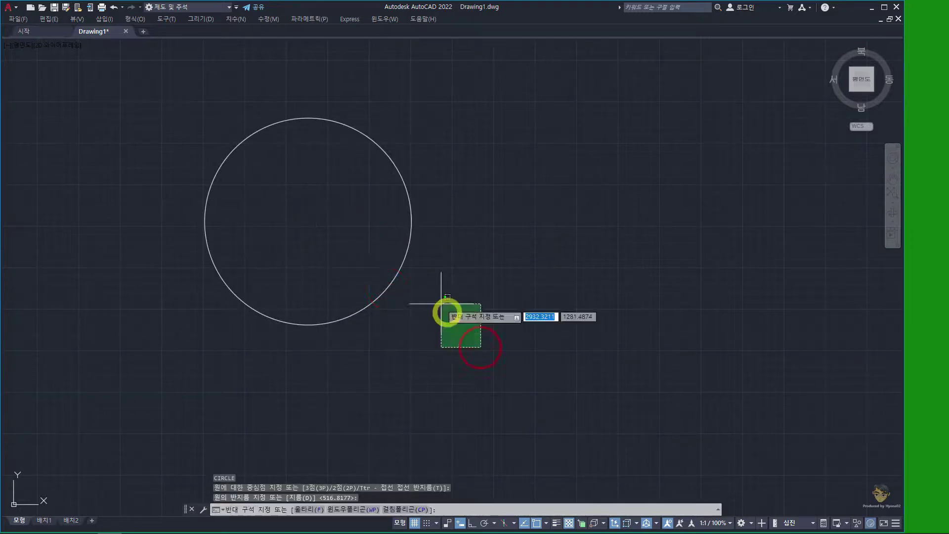
pyautogui.click(308, 219)
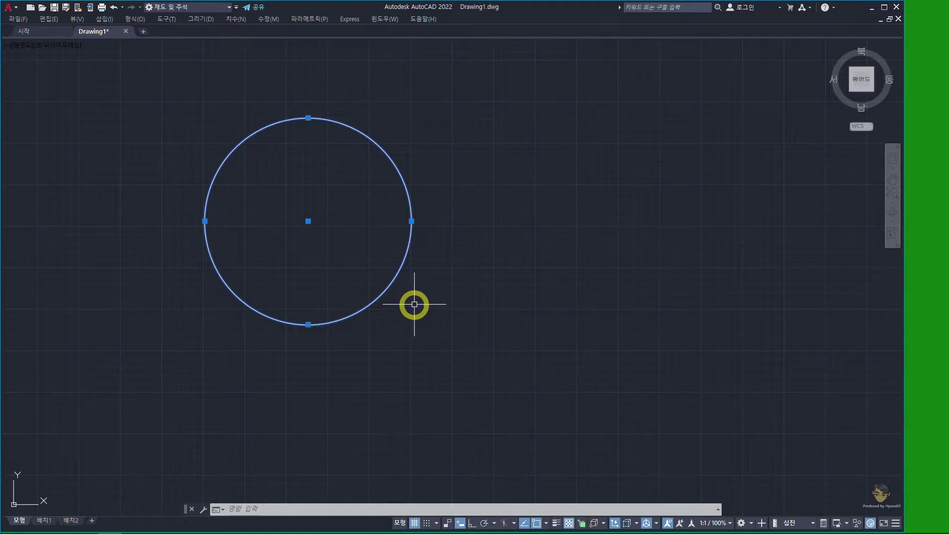
# - Rotate the view upright, snap the ViewCube to Top, and open its context menu
pyautogui.press('Escape')
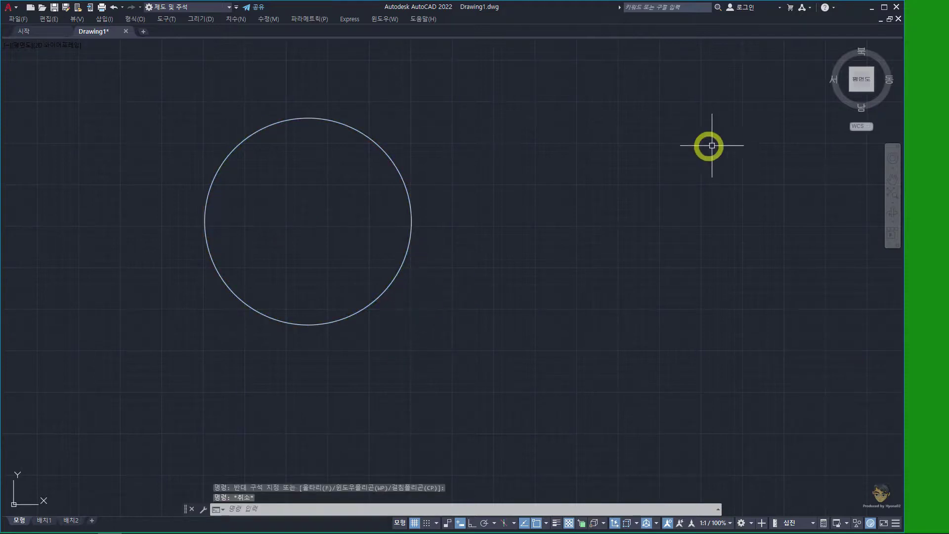
pyautogui.moveTo(861, 79)
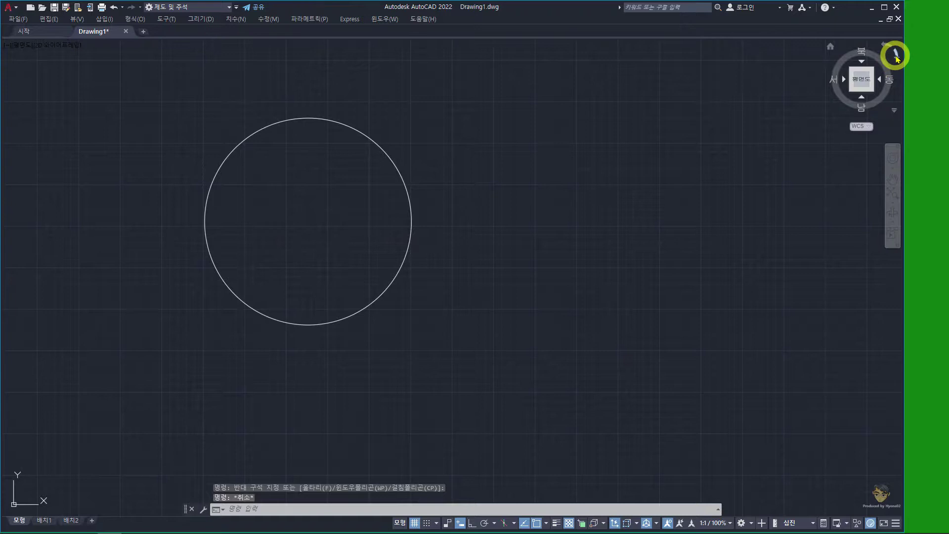
pyautogui.click(896, 62)
pyautogui.click(890, 49)
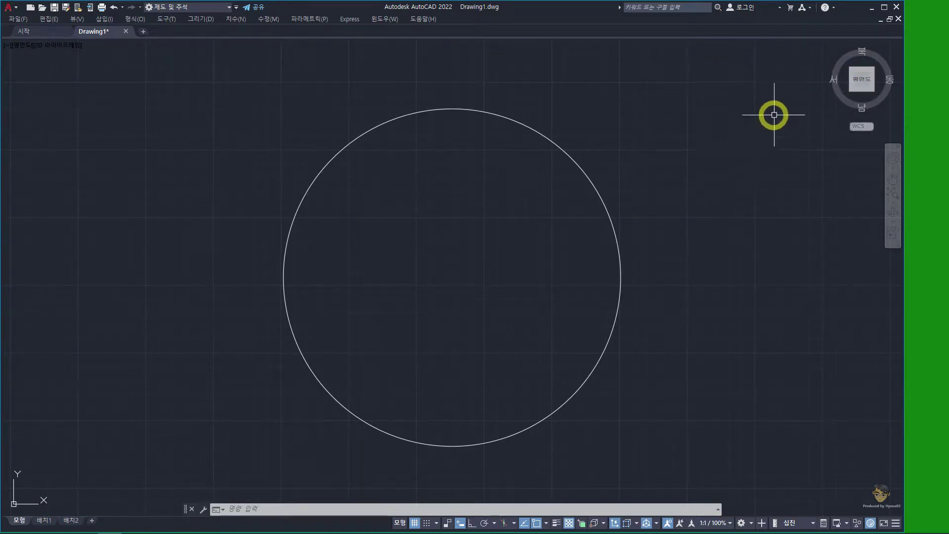
pyautogui.click(858, 81)
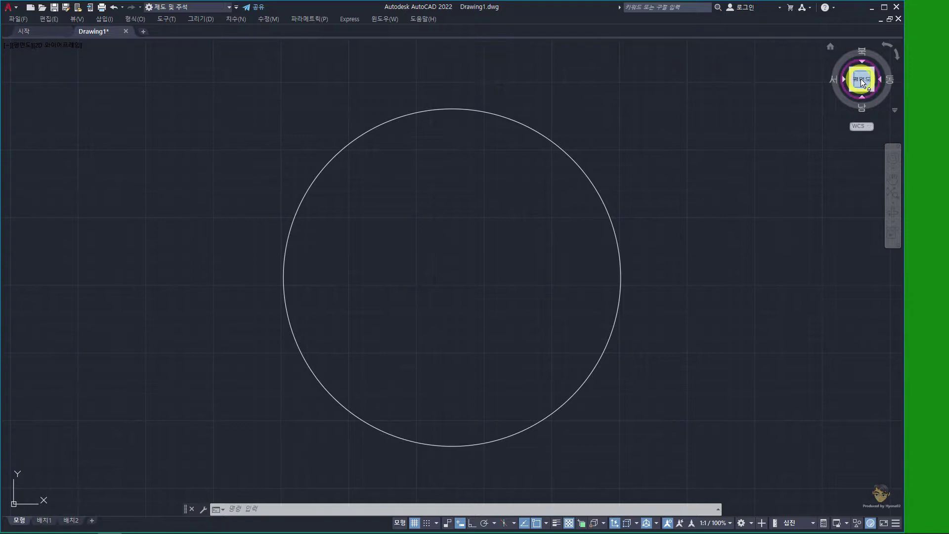
pyautogui.rightClick(861, 82)
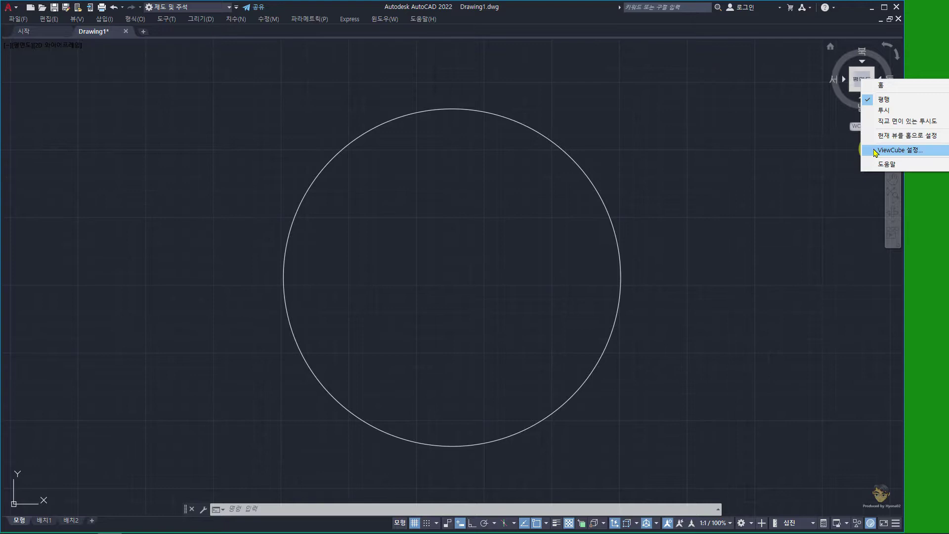
# - Set the ViewCube size to its smallest setting in ViewCube Settings
pyautogui.click(876, 151)
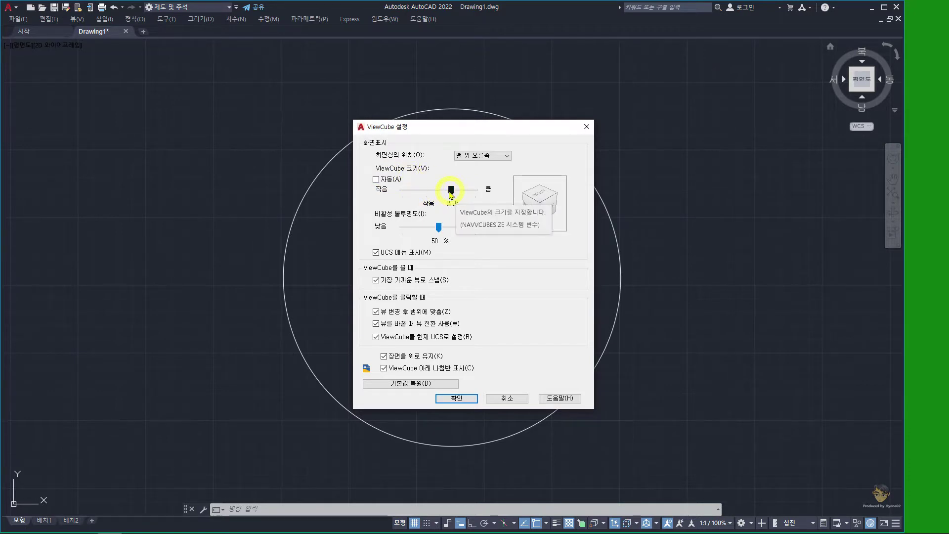
pyautogui.moveTo(451, 190); pyautogui.dragTo(396, 192)
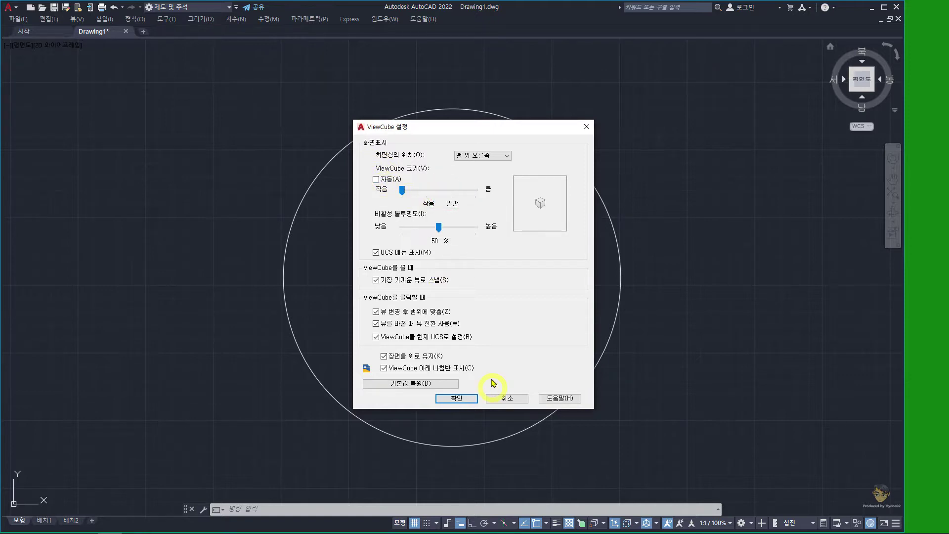
pyautogui.click(468, 399)
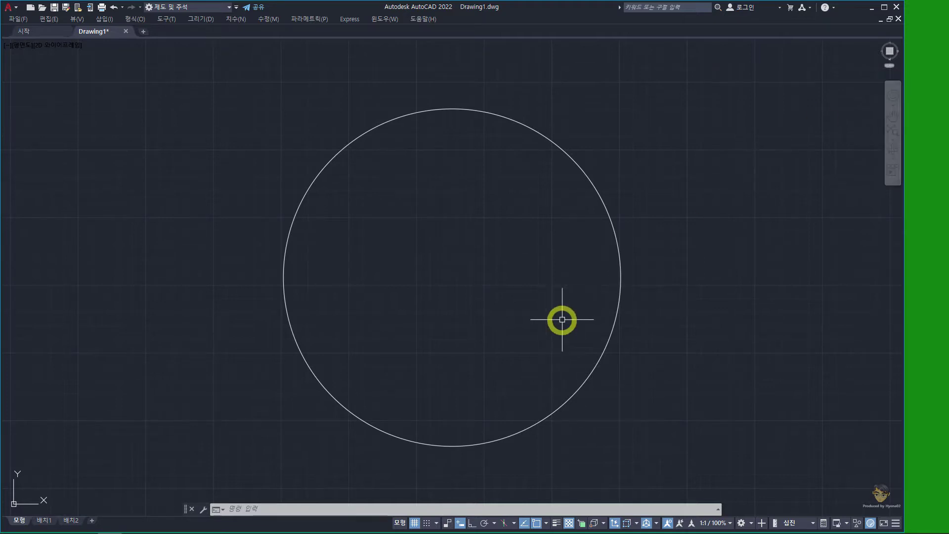
# - Zoom in and out on the circle with real-time zoom
pyautogui.write('z')
pyautogui.press('Return')
pyautogui.press('Return')
pyautogui.moveTo(579, 382); pyautogui.dragTo(569, 371)
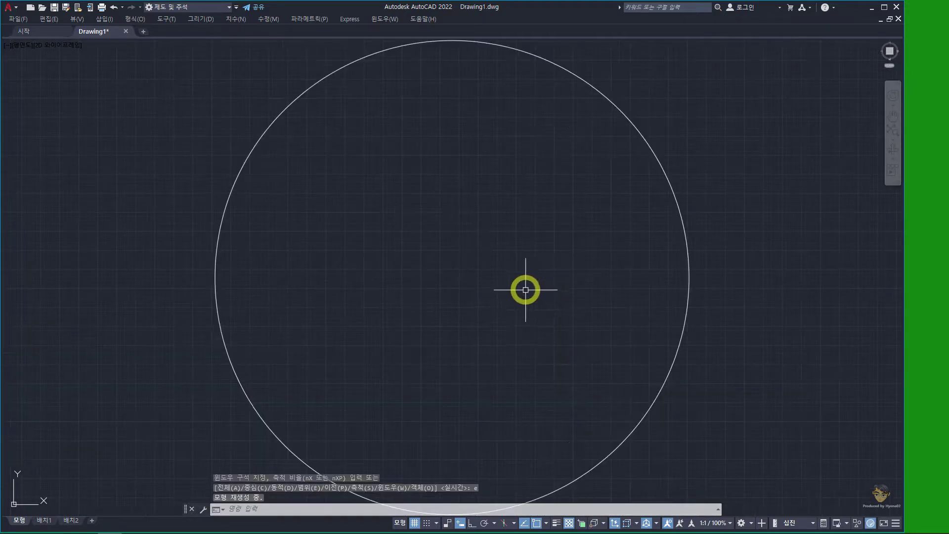
pyautogui.moveTo(530, 219); pyautogui.dragTo(536, 365)
pyautogui.press('Escape')
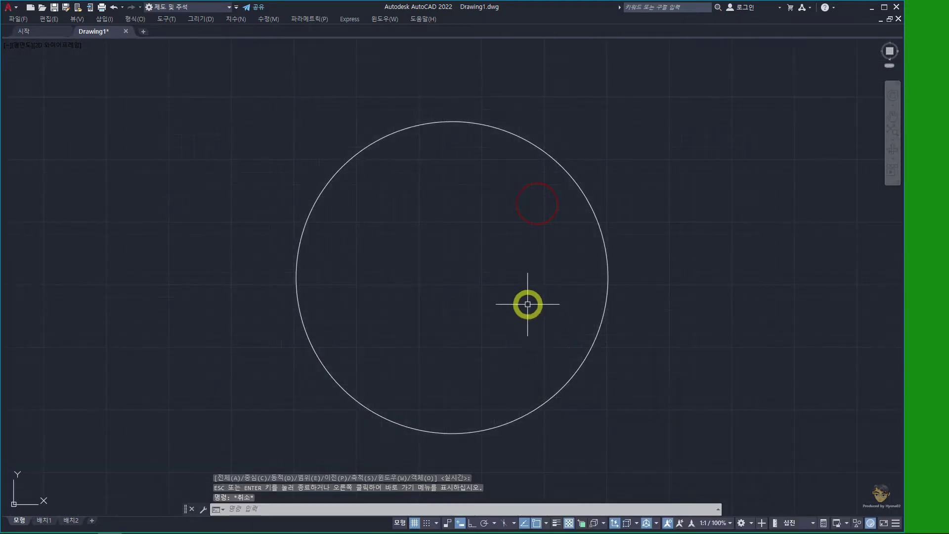
# - Zoom to a picked window around the circle and enlarge it further
pyautogui.write('z')
pyautogui.press('Return')
pyautogui.write('w')
pyautogui.press('Return')
pyautogui.click(230, 106)
pyautogui.click(642, 450)
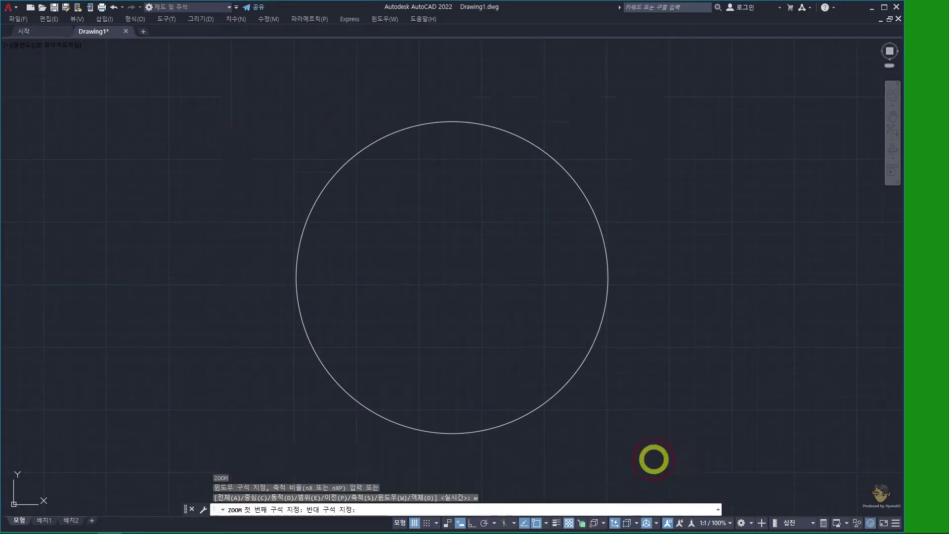
# - Zoom back out on the circle and hide the navigation bar
pyautogui.press('Return')
pyautogui.press('Return')
pyautogui.moveTo(615, 364); pyautogui.dragTo(626, 304)
pyautogui.press('Escape')
pyautogui.write('e')
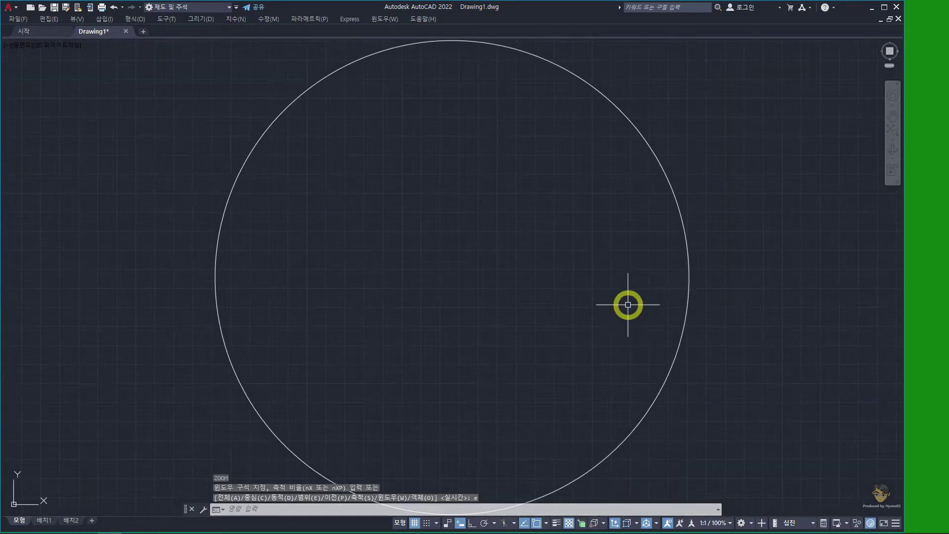
pyautogui.press('Return')
pyautogui.press('Return')
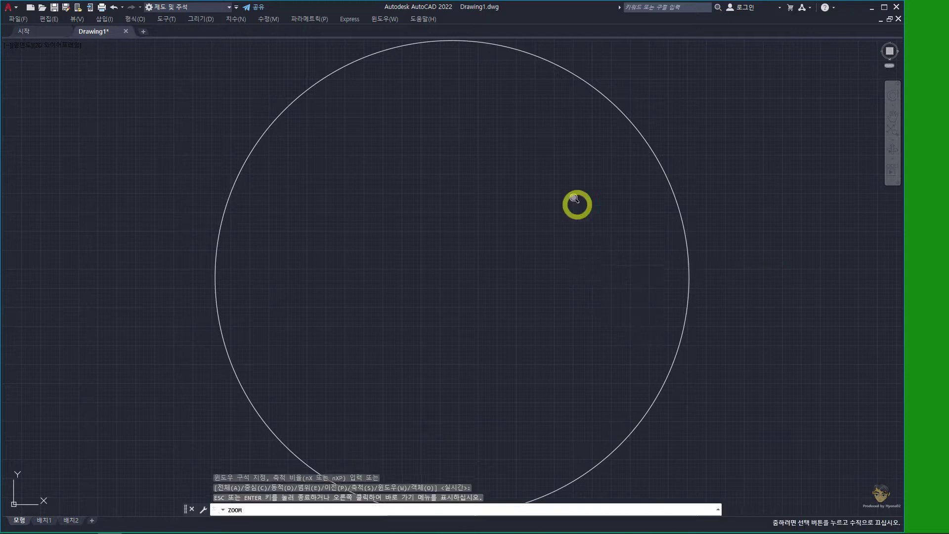
pyautogui.moveTo(578, 169); pyautogui.dragTo(582, 353)
pyautogui.press('Escape')
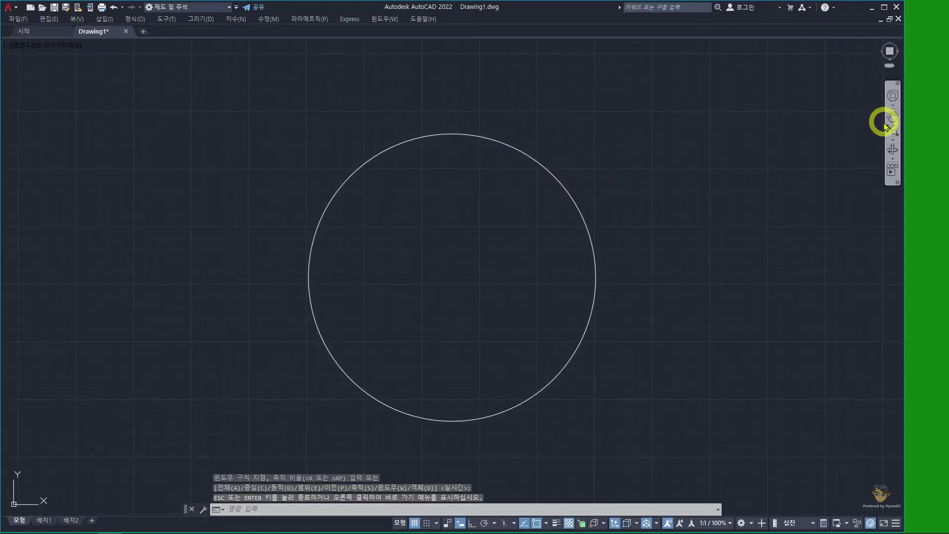
pyautogui.click(897, 83)
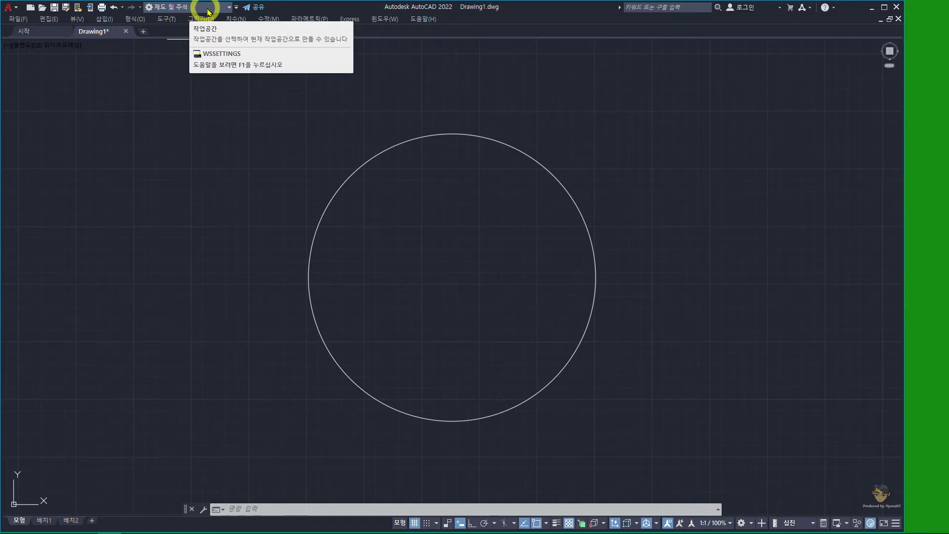
# - Open the workspace list from the status-bar Workspace Switching gear
pyautogui.click(235, 8)
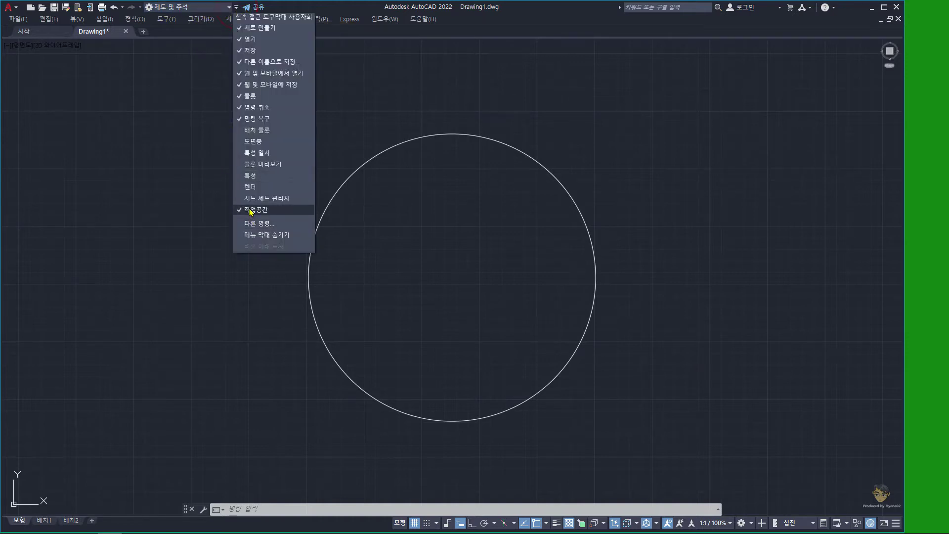
pyautogui.click(205, 8)
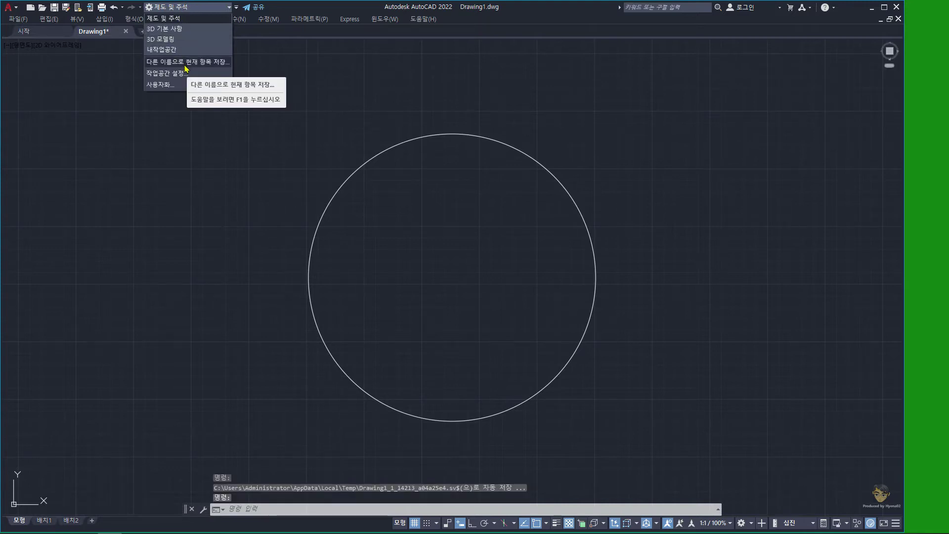
pyautogui.click(164, 213)
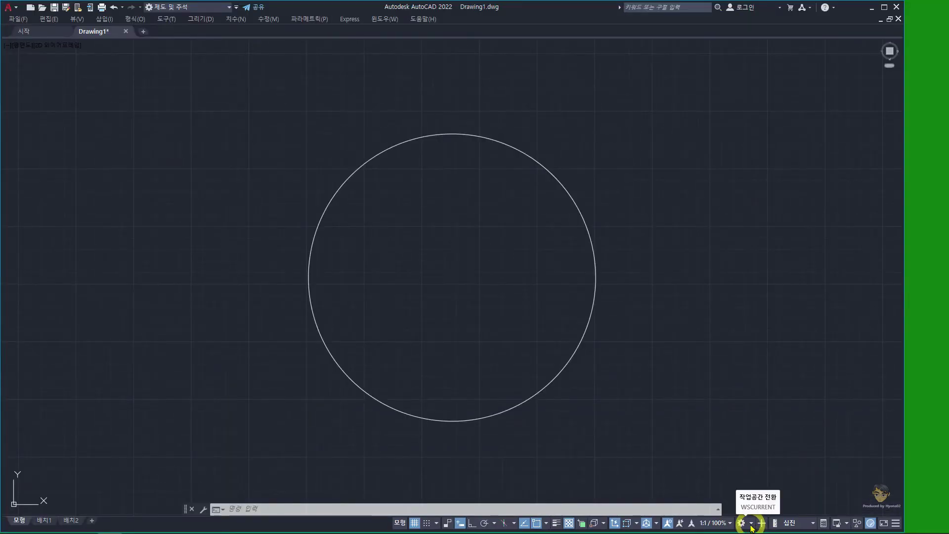
pyautogui.click(751, 525)
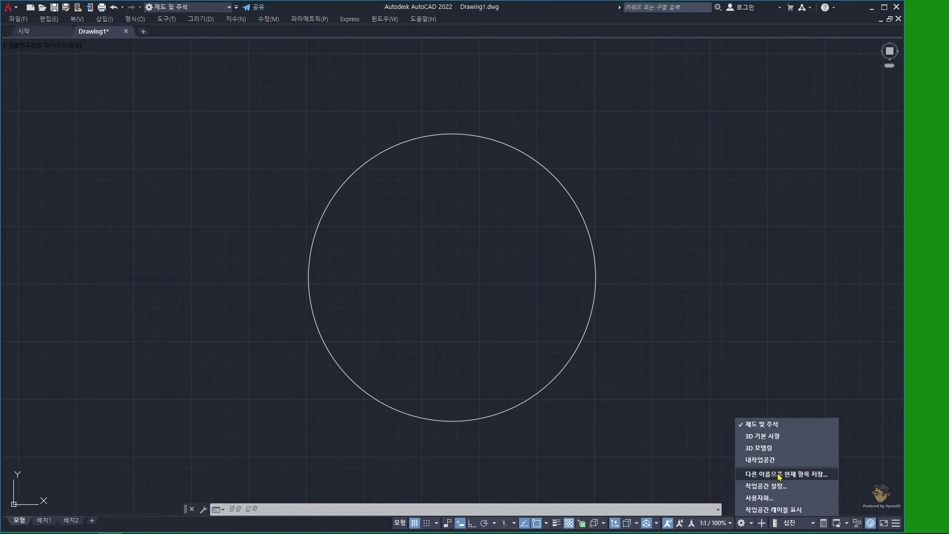
# - Save the current ribbon-less layout as a new workspace named 나
pyautogui.click(779, 474)
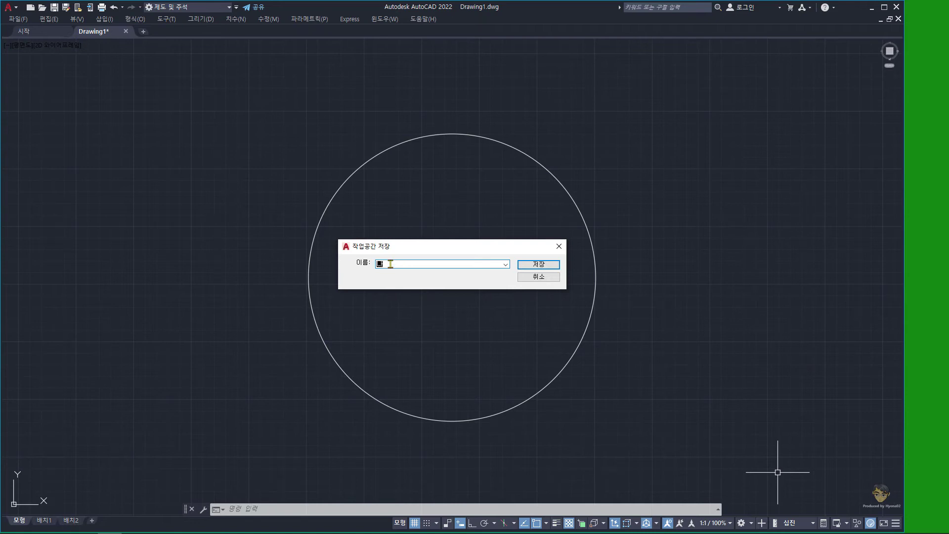
pyautogui.press('Return')
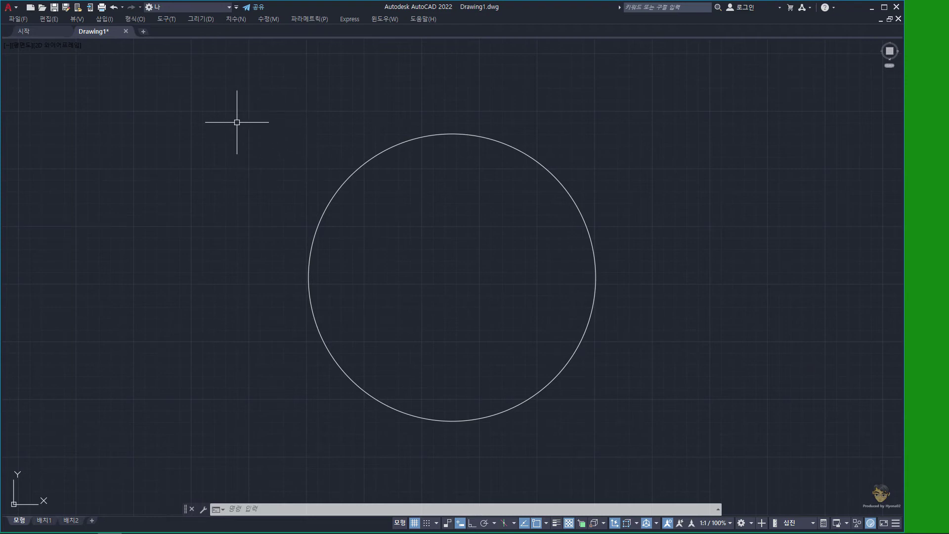
pyautogui.click(213, 7)
# - Switch to the 제도 및 주석 workspace, then back to the ribbon-less 나 workspace
pyautogui.click(194, 19)
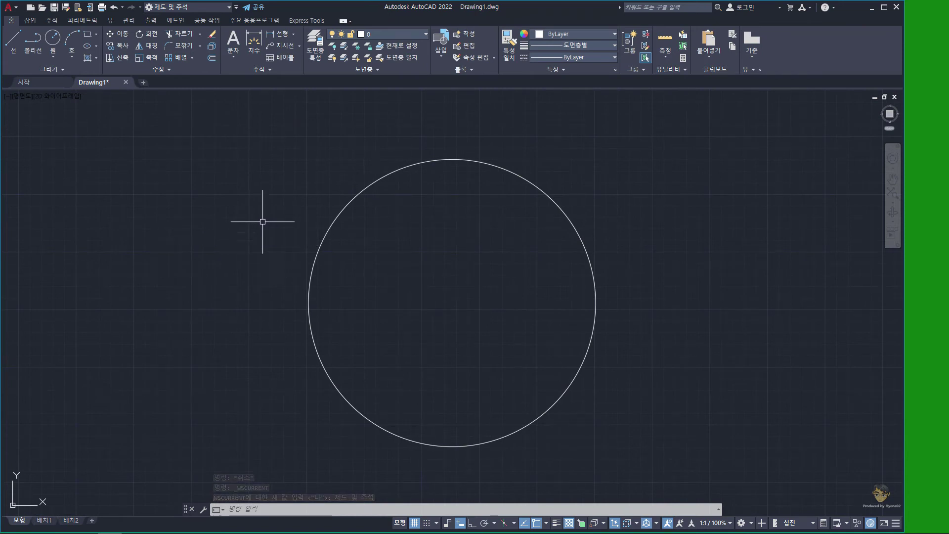
pyautogui.click(751, 524)
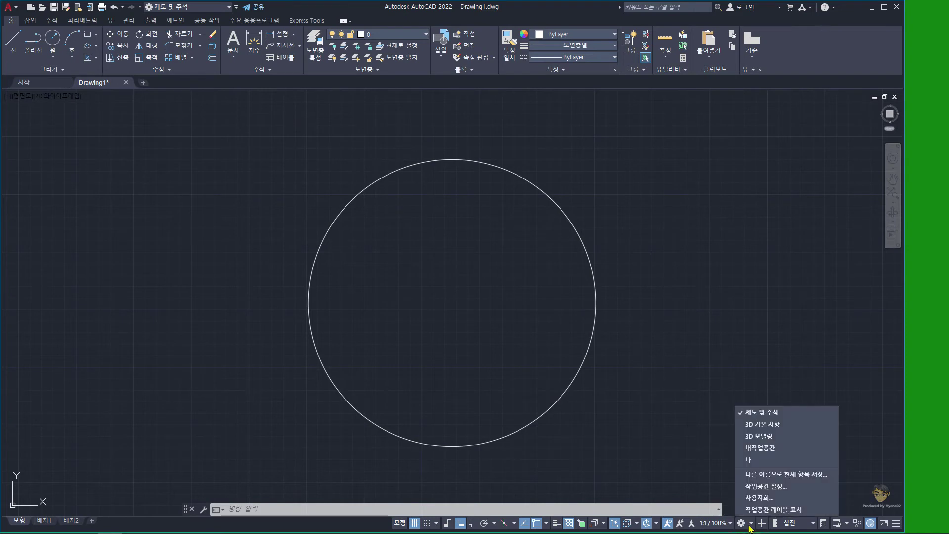
pyautogui.click(772, 461)
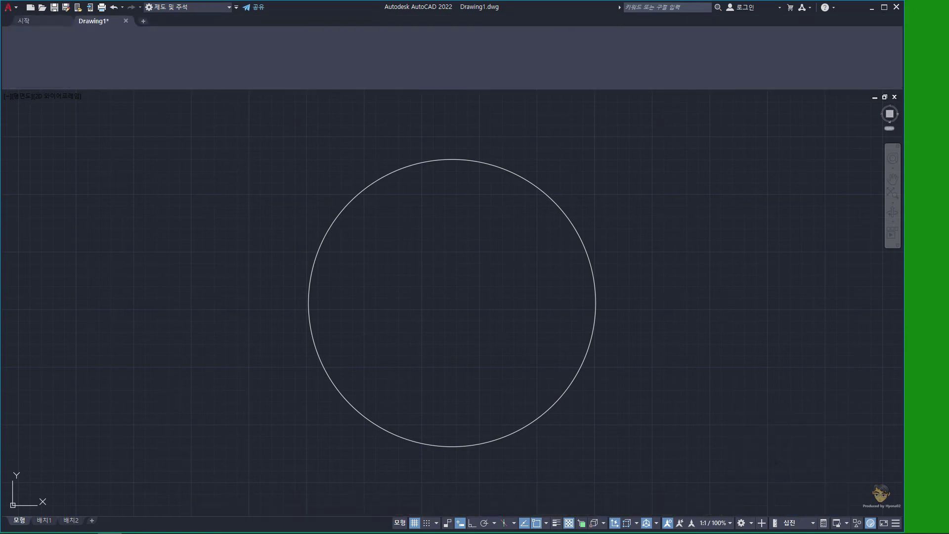